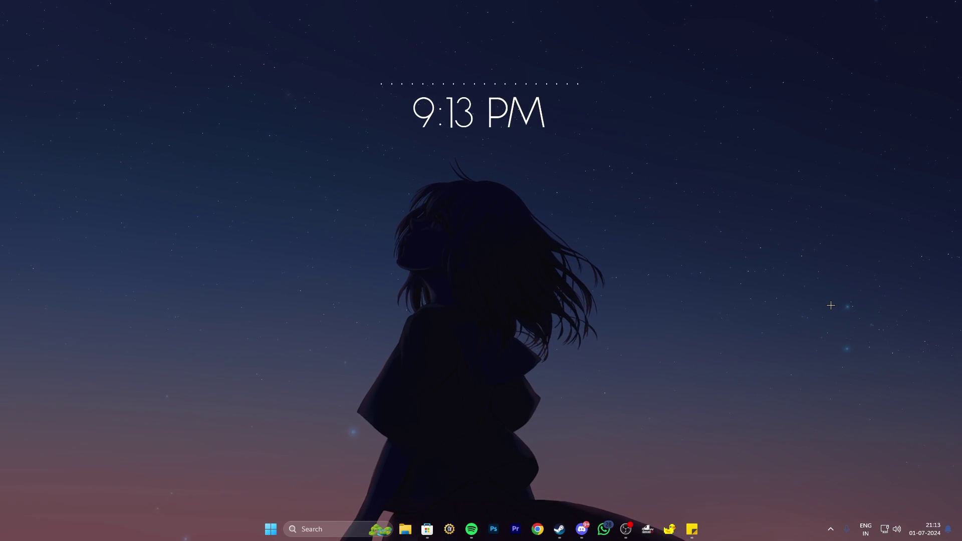
- Search 'promds.net' in Chrome, open the ProMods index page, and check the account menu
click(534, 529)
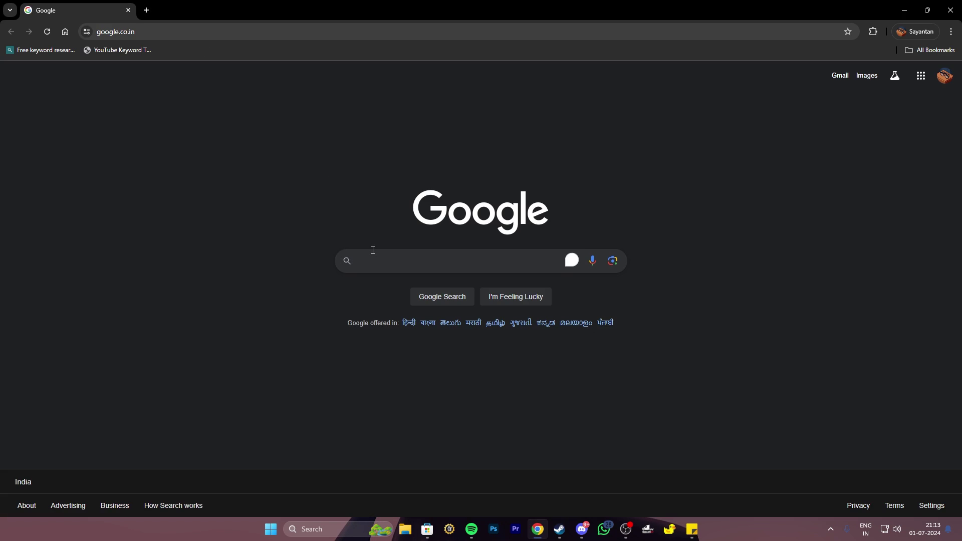
text(promds.net)
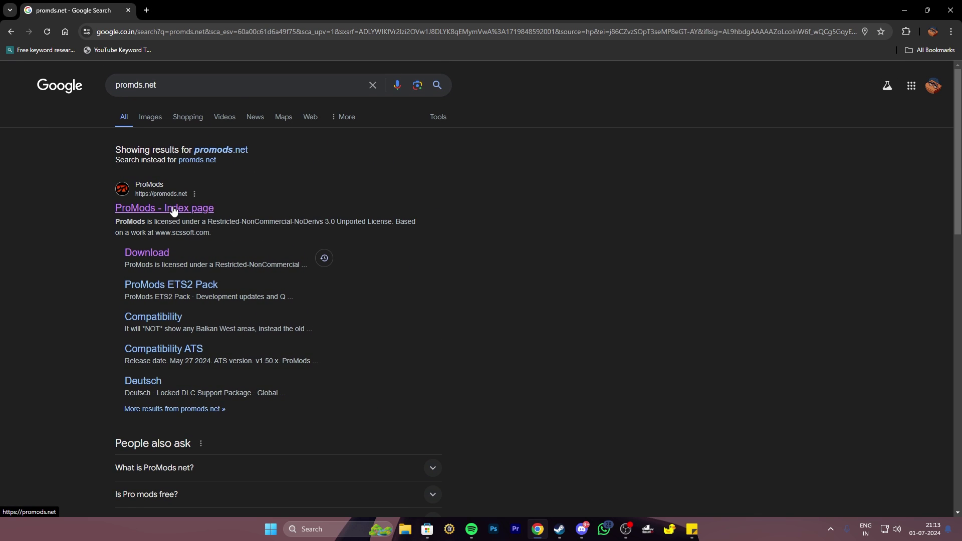
click(173, 210)
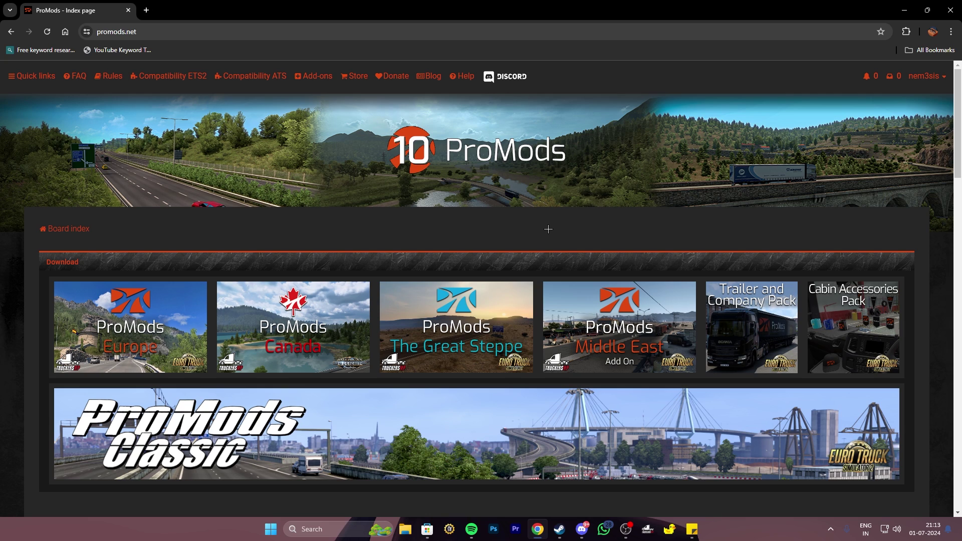
click(933, 76)
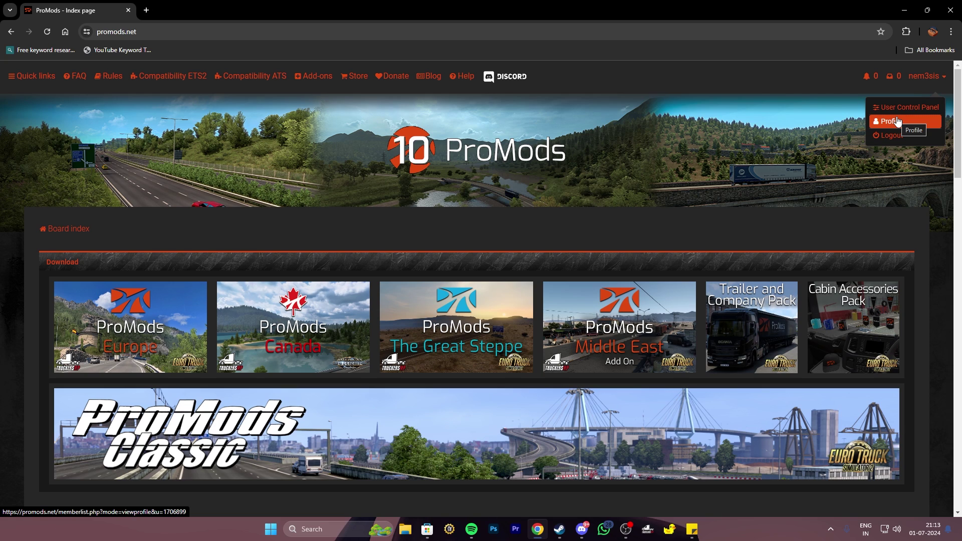
click(751, 86)
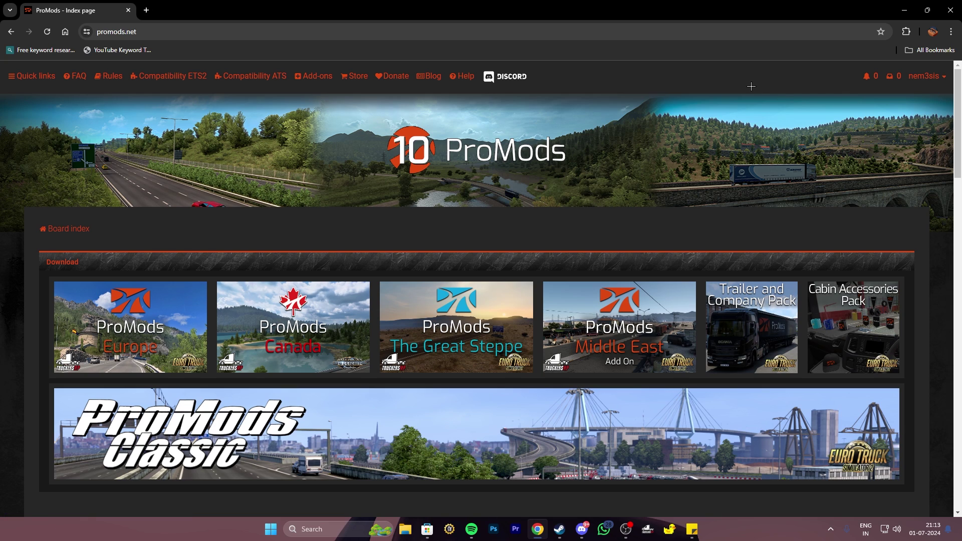
- Start the ProMods Europe installation and review the 'Generate your def file' section
click(128, 310)
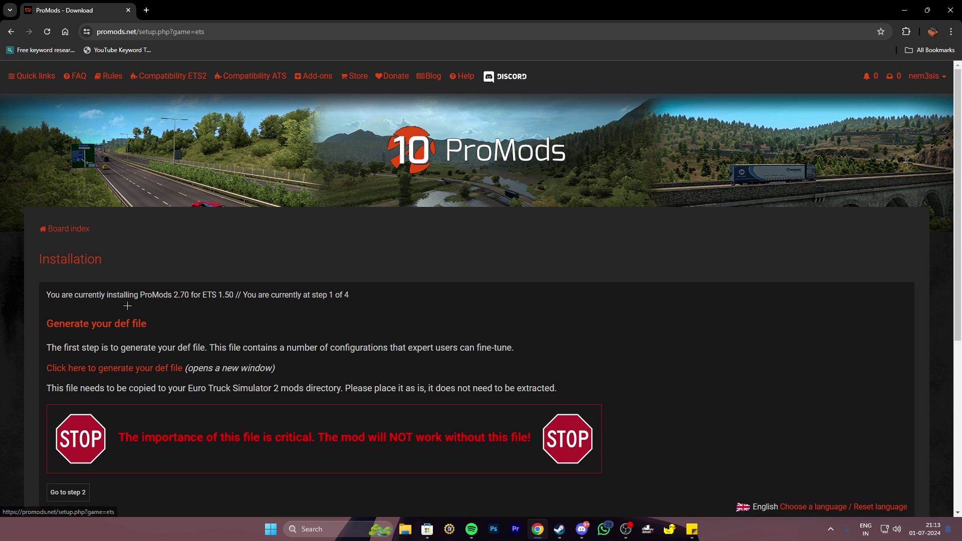
scroll(127, 306, down, 5)
scroll(128, 306, up, 4)
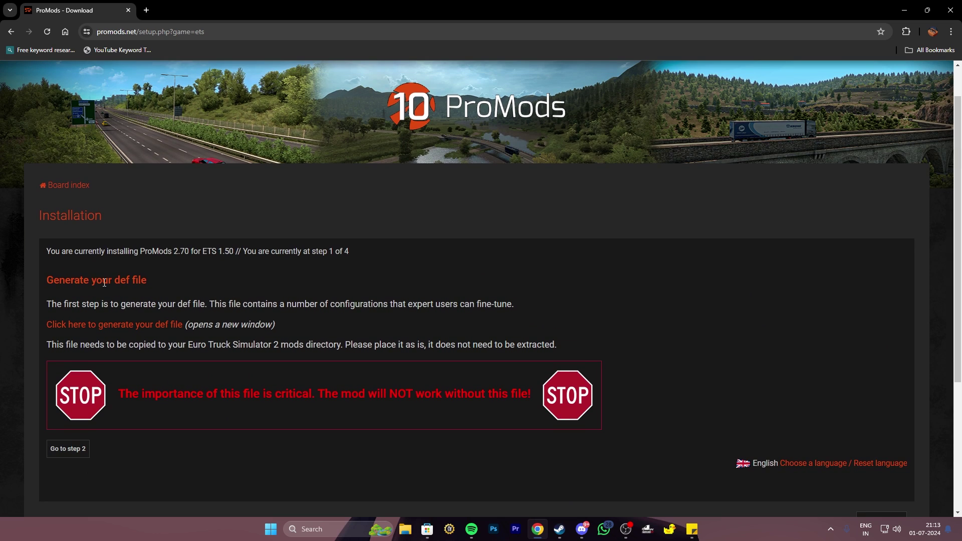
drag(52, 281, 170, 282)
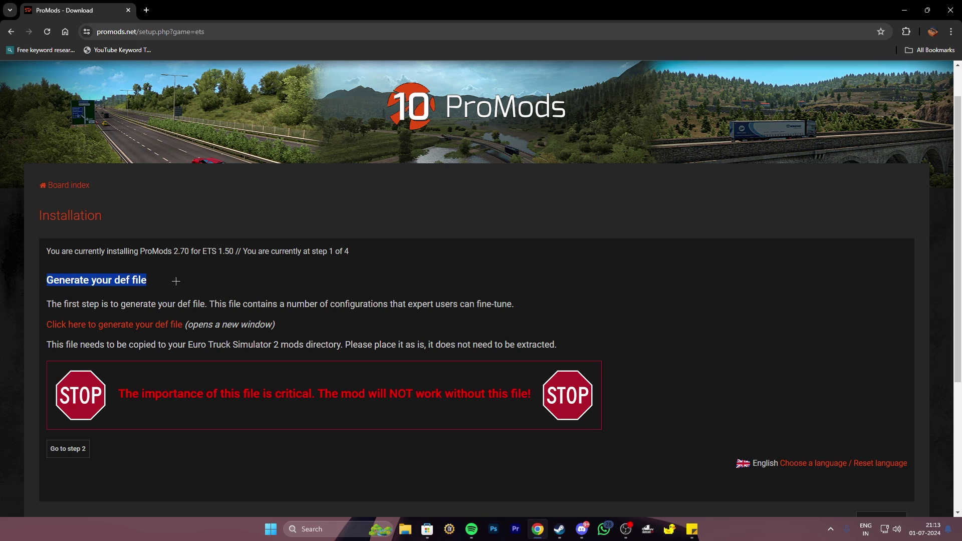
click(176, 281)
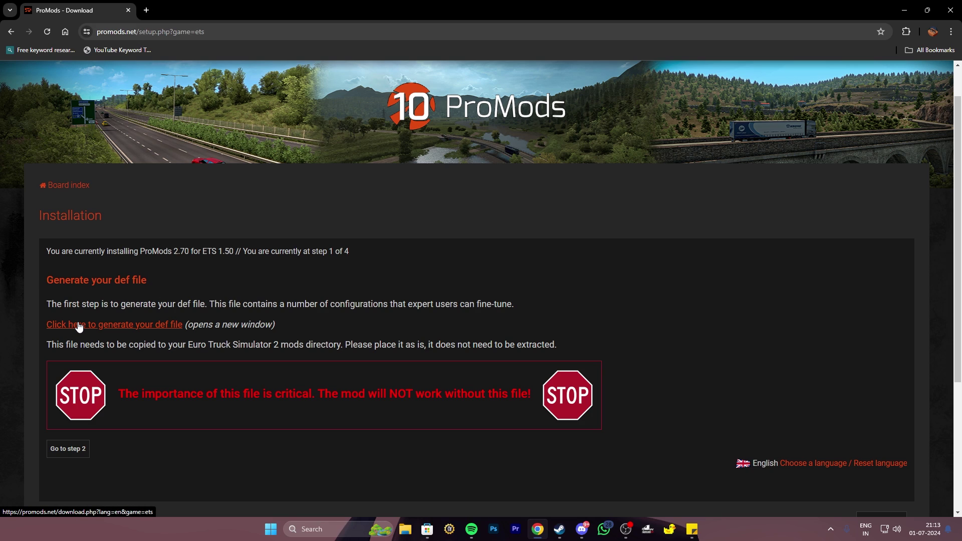
- Generate promods-def-v270.scs with Standard vegetation drawing distance, download it, and return to the installation page
click(128, 326)
scroll(126, 328, down, 3)
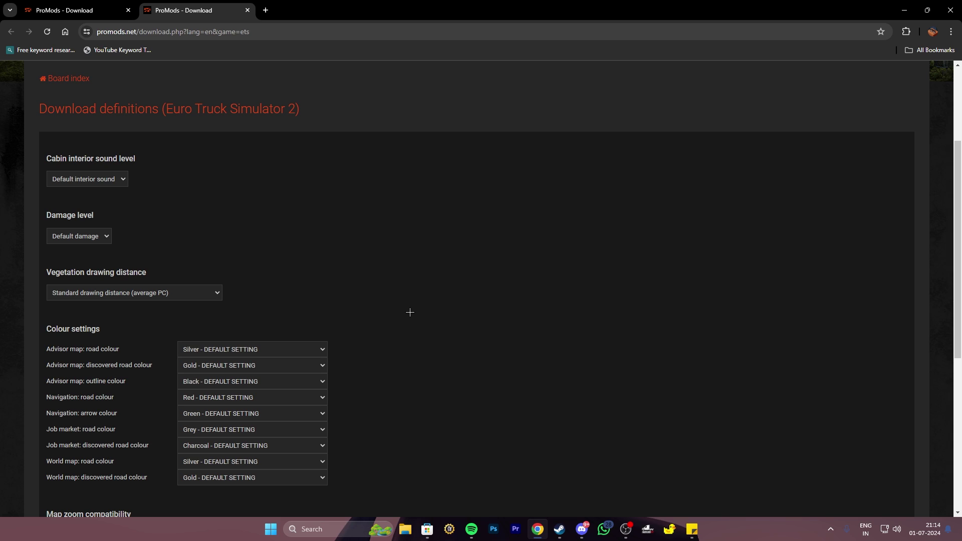
click(217, 299)
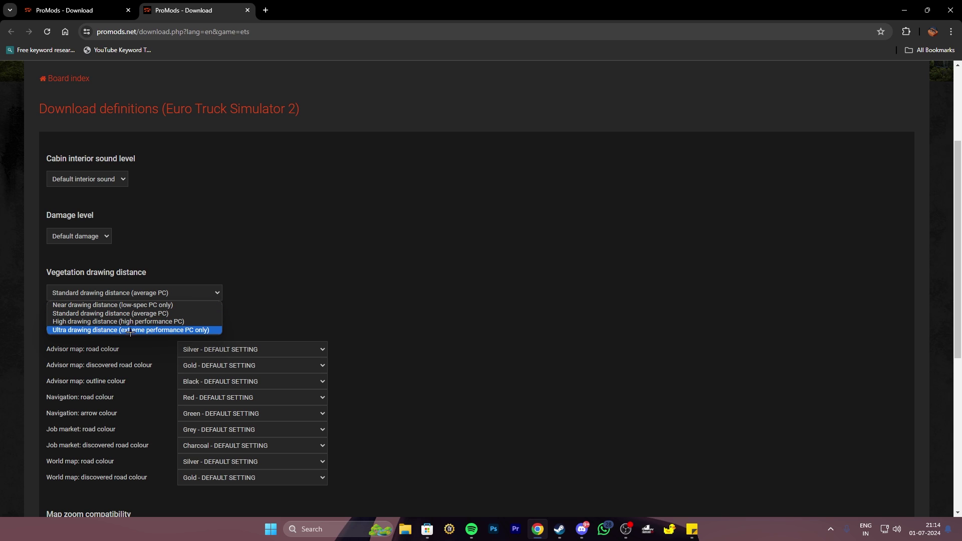
click(376, 294)
scroll(286, 348, down, 5)
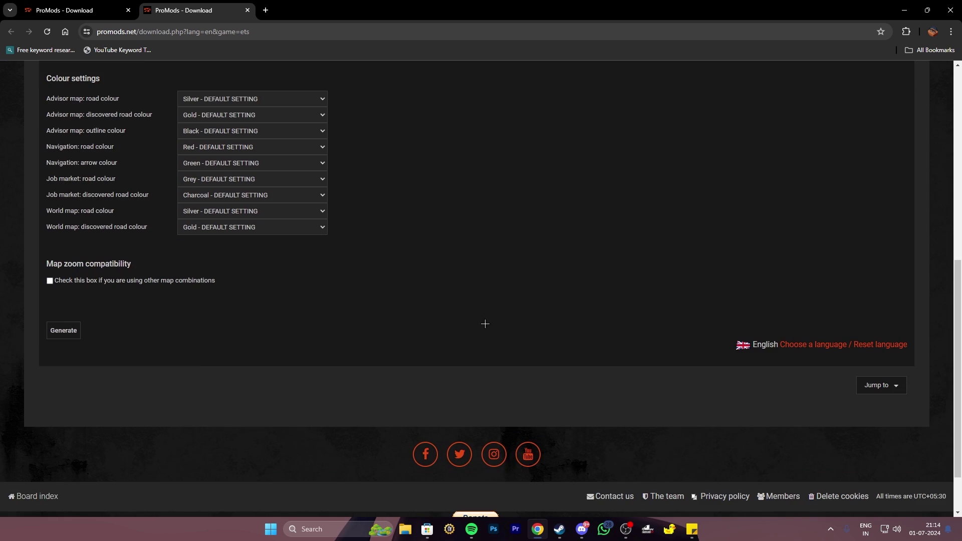
scroll(483, 322, up, 6)
scroll(185, 317, down, 2)
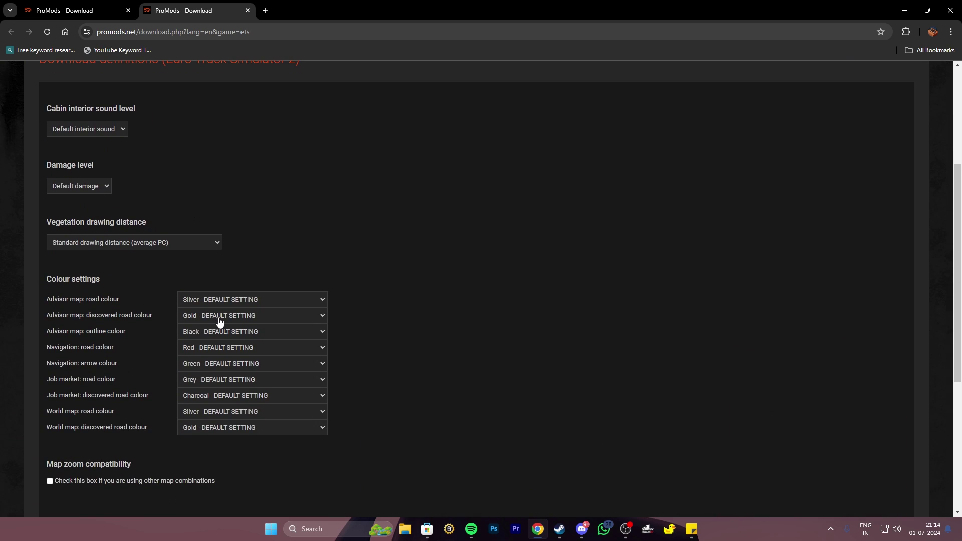
scroll(221, 323, down, 5)
click(69, 276)
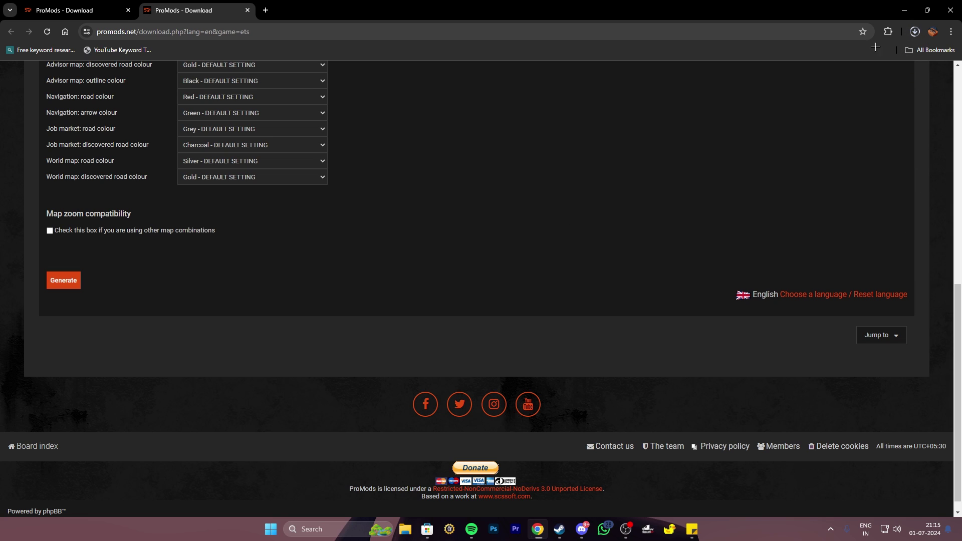
click(914, 31)
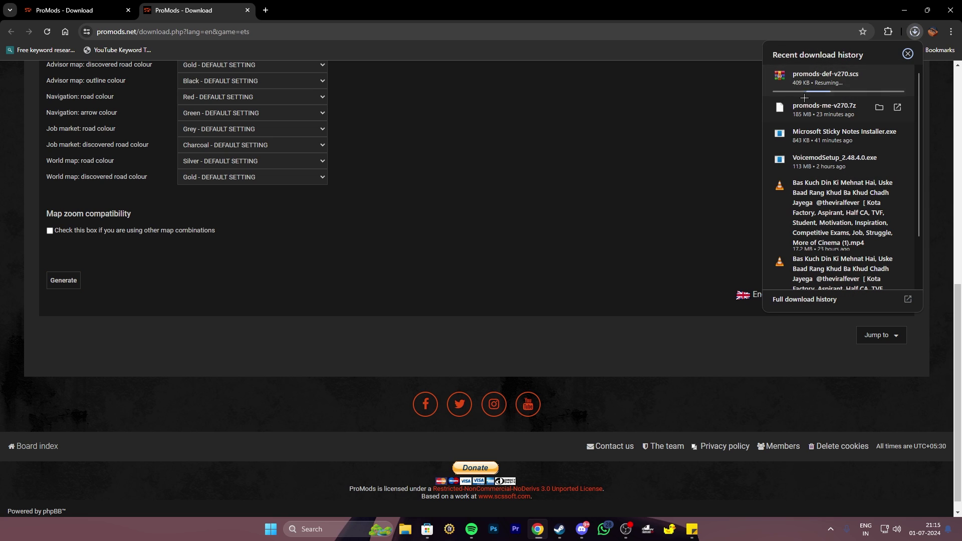
key(ctrl+shift+Tab)
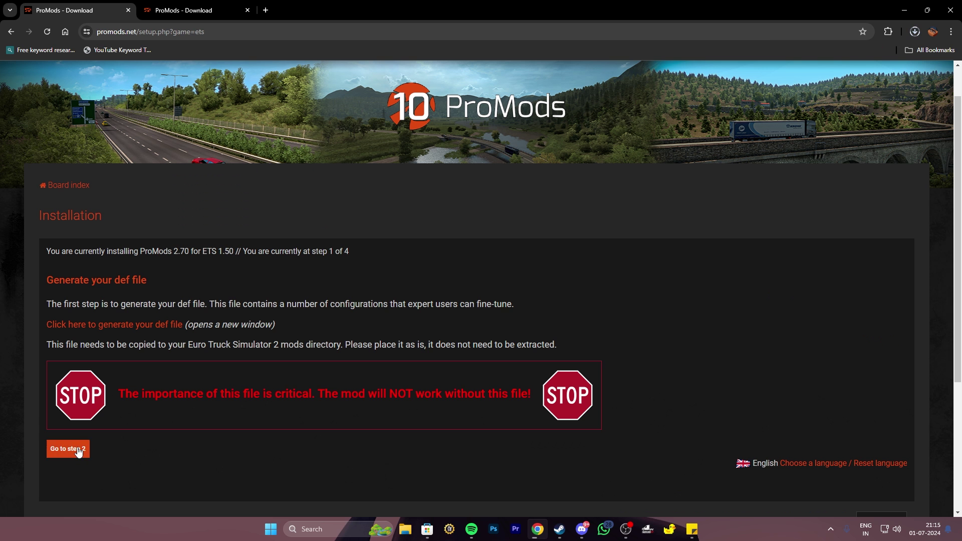
- Advance to installation step 2 and read the Premium and Standard download options and warning
click(78, 450)
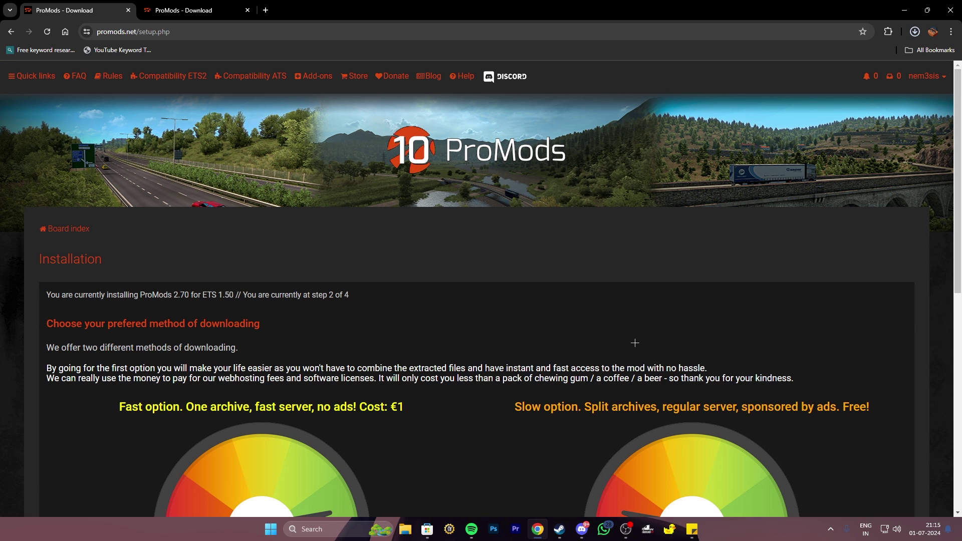
scroll(635, 343, down, 3)
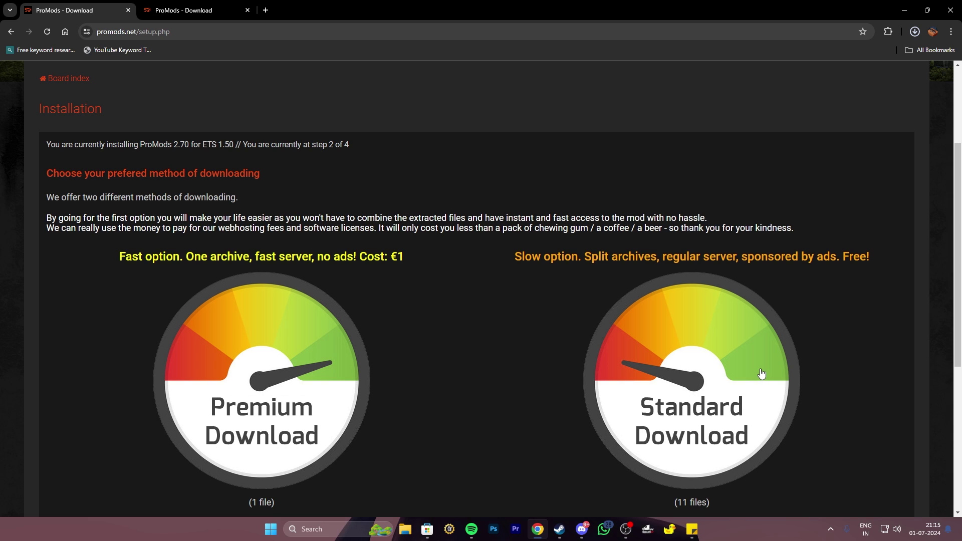
scroll(761, 373, down, 1)
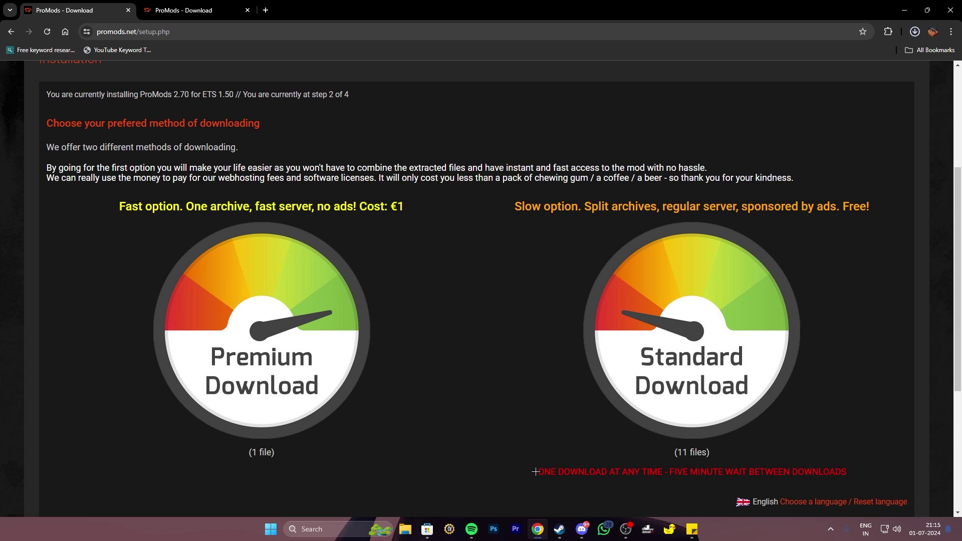
drag(535, 473, 849, 471)
click(875, 469)
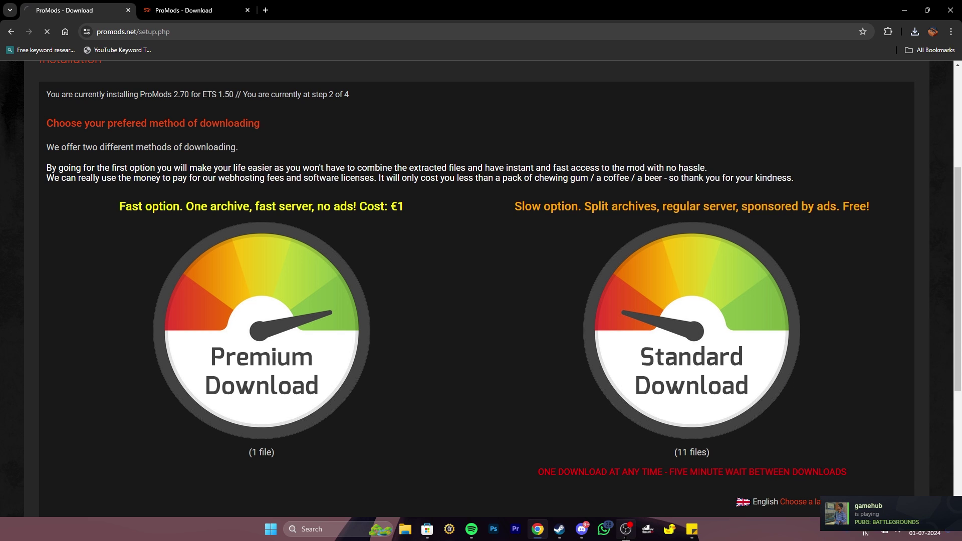
- Choose the free Standard Download and start downloading multipack archives 1 and 2
click(745, 340)
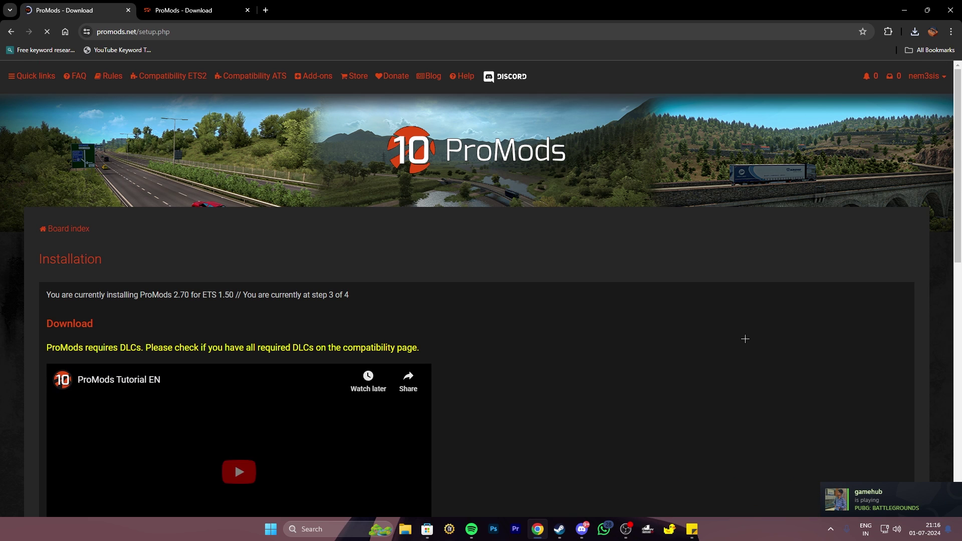
scroll(745, 340, down, 6)
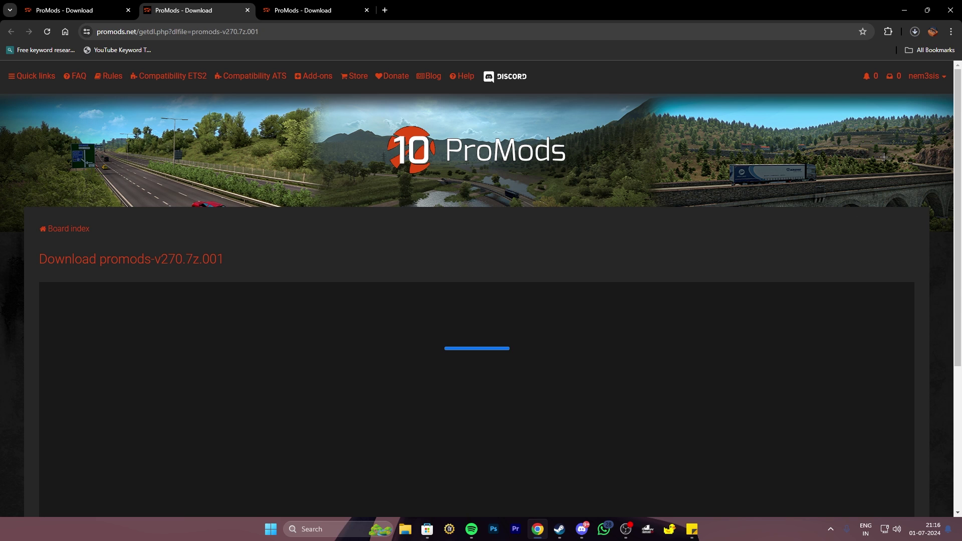
click(915, 32)
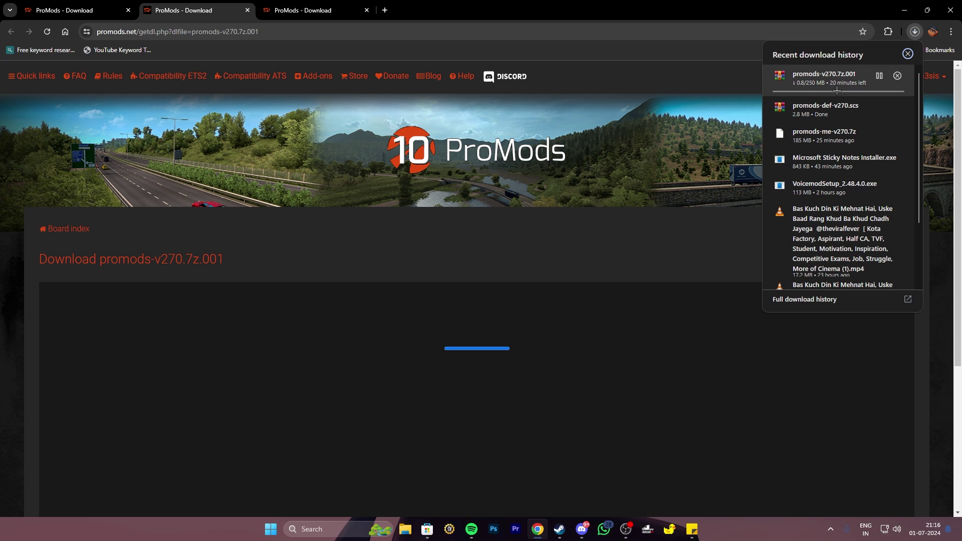
click(66, 4)
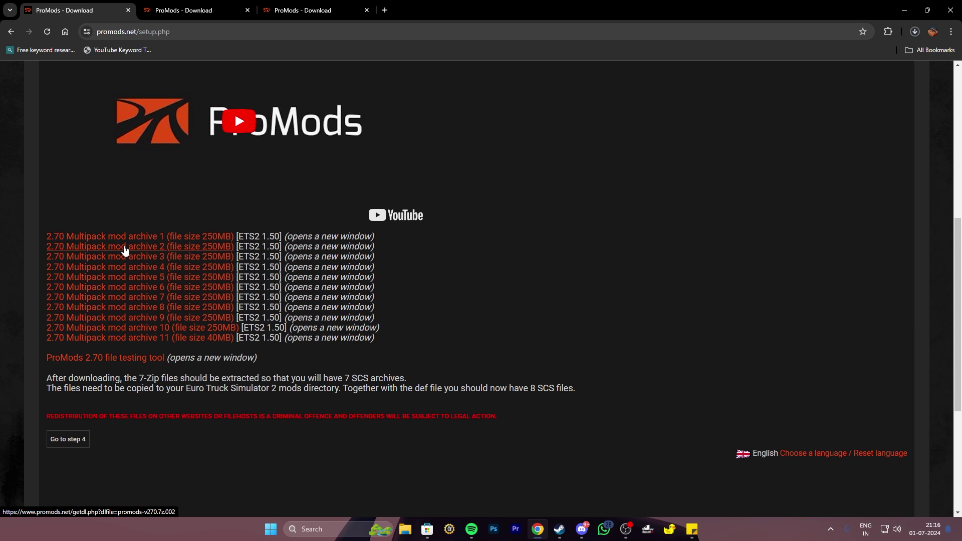
click(152, 249)
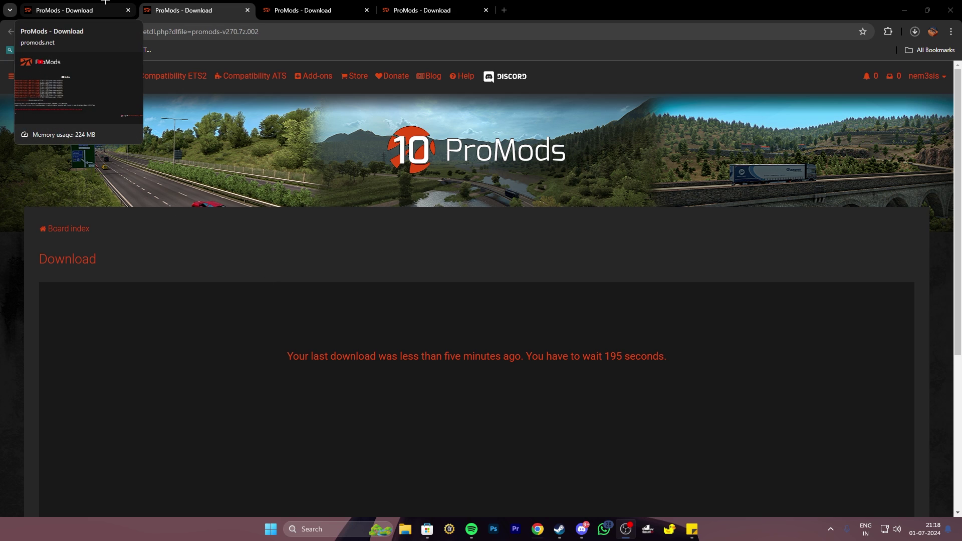
click(105, 6)
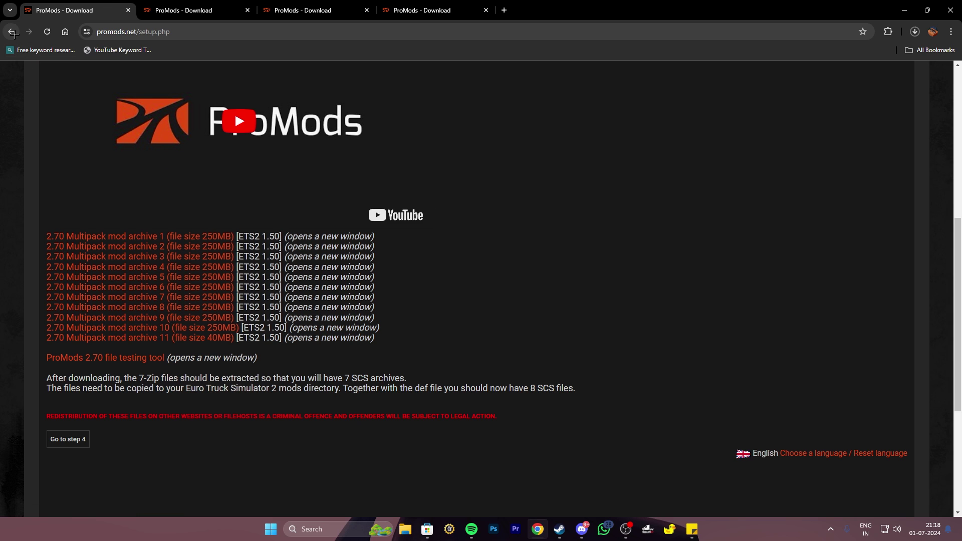
- Go back to The Great Steppe setup, continue to step 2, and pick its Standard Download
click(12, 32)
click(12, 32)
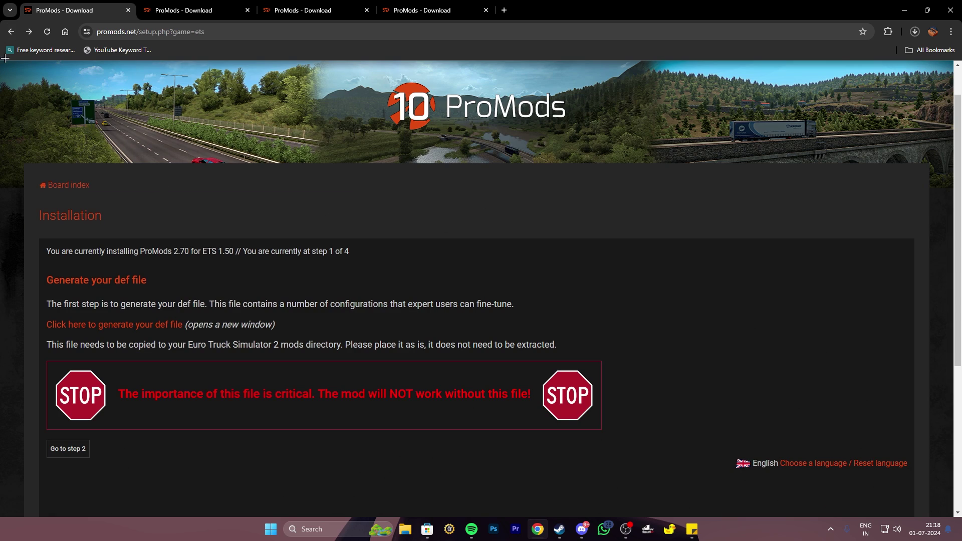
click(13, 32)
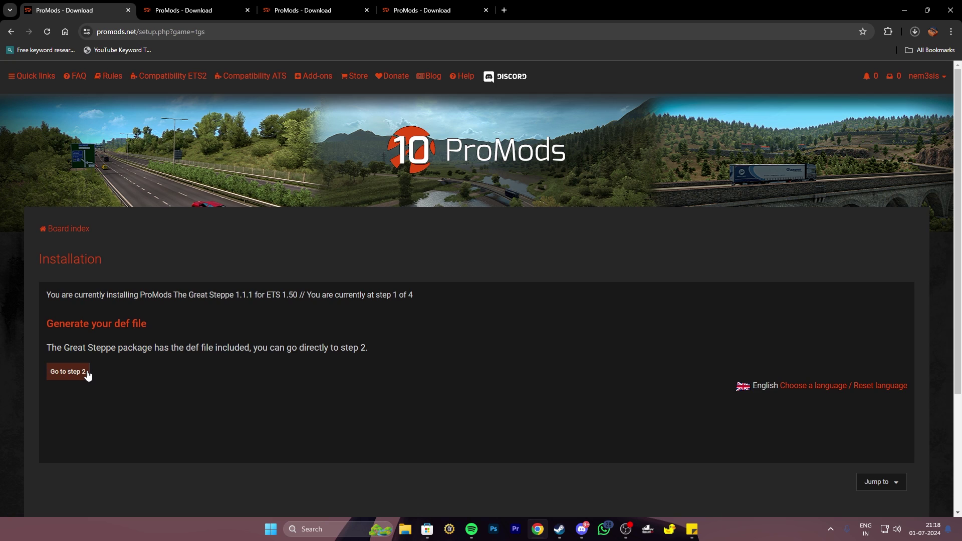
drag(42, 325, 164, 347)
click(468, 328)
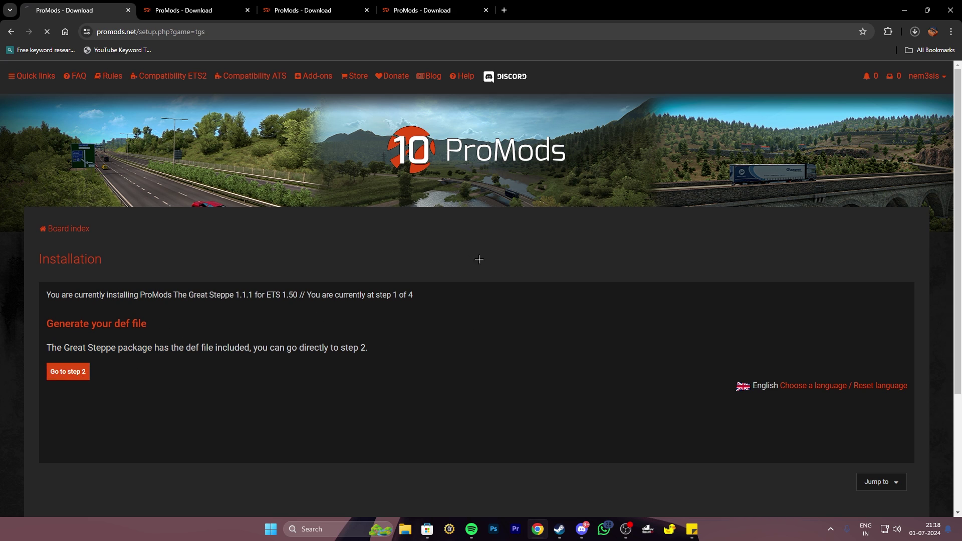
scroll(480, 259, down, 3)
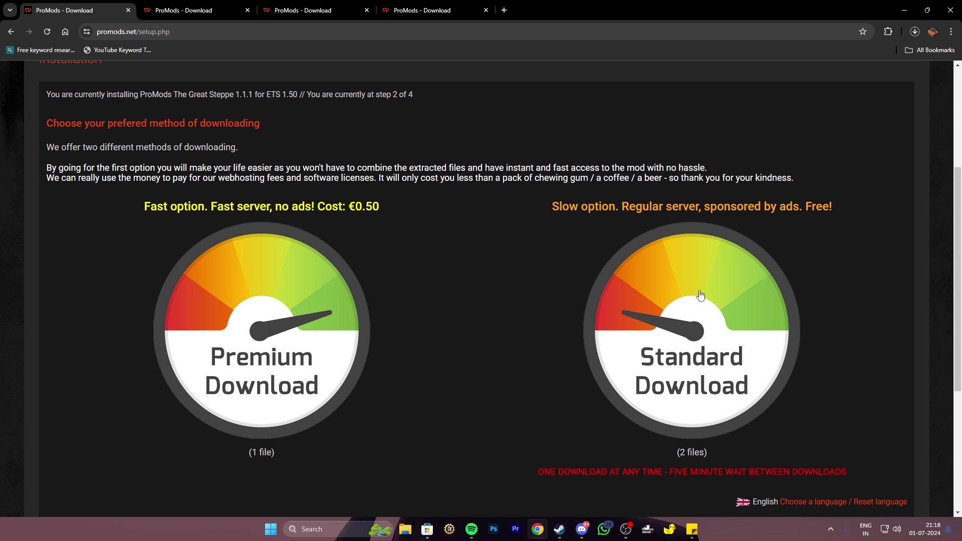
click(700, 295)
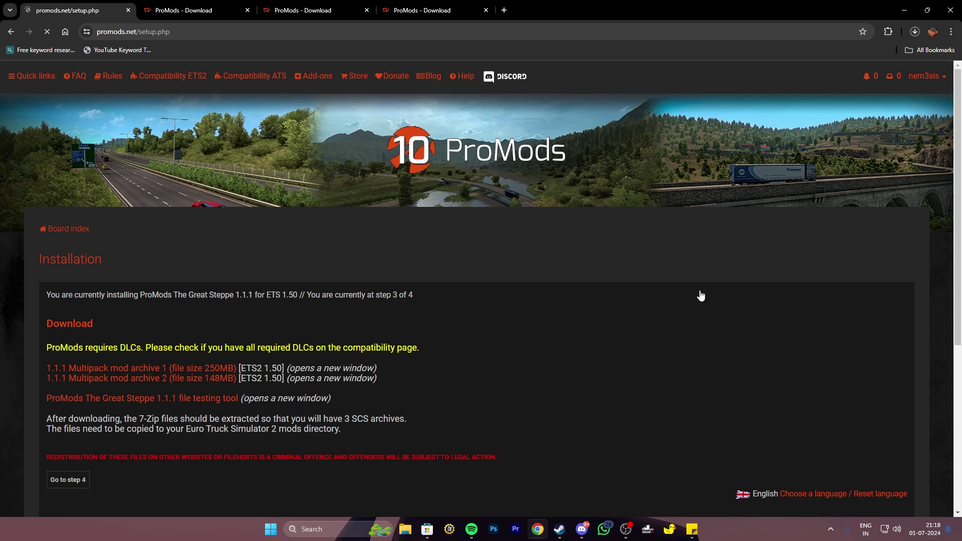
scroll(701, 295, down, 1)
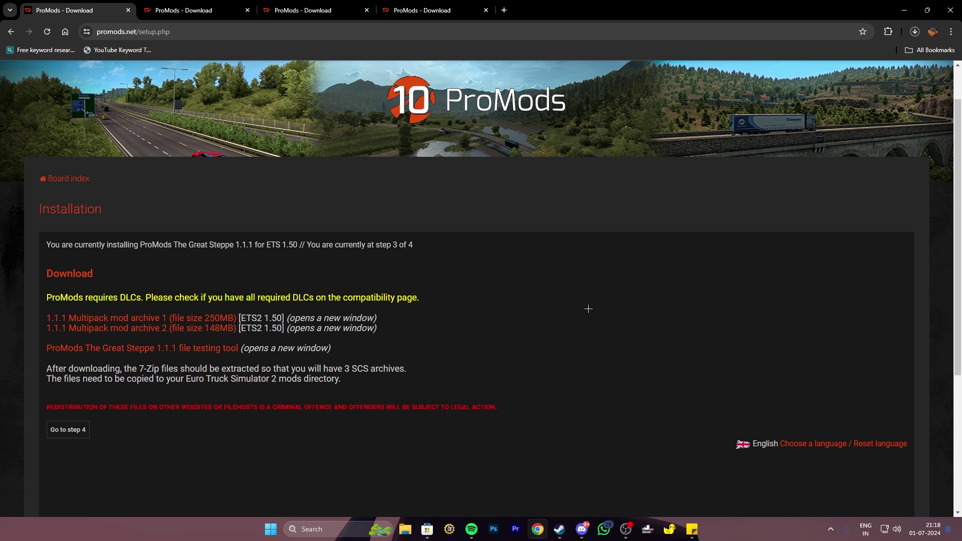
- Refresh the desktop and browse File Explorer to E:\Ets 2 Mods\1.50 Promods
key(super+d)
right_click(710, 194)
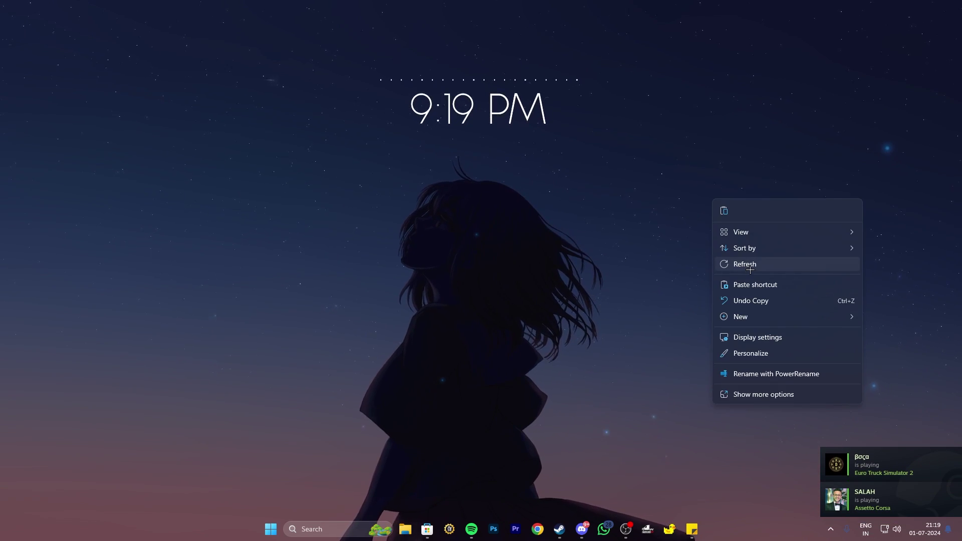
click(752, 262)
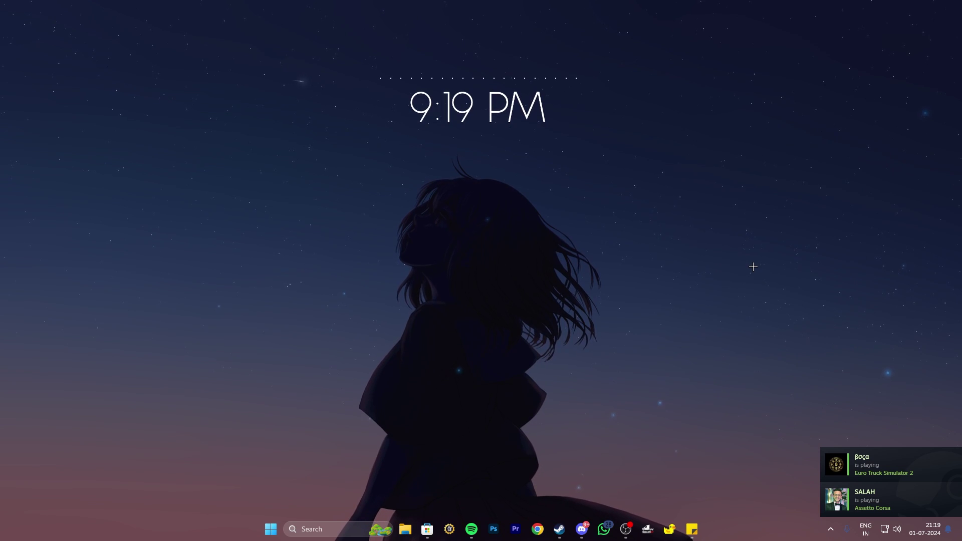
click(405, 528)
click(25, 337)
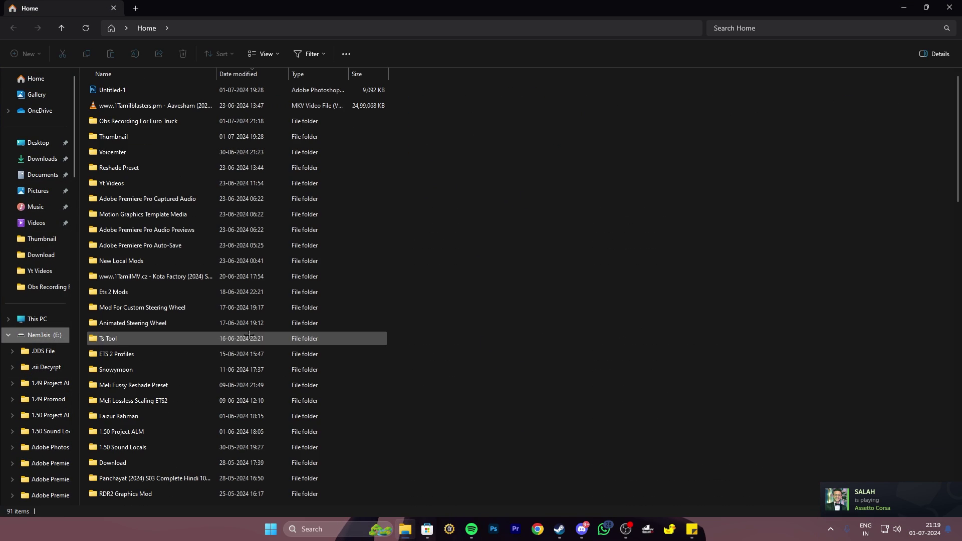
click(170, 350)
text(ets2 m)
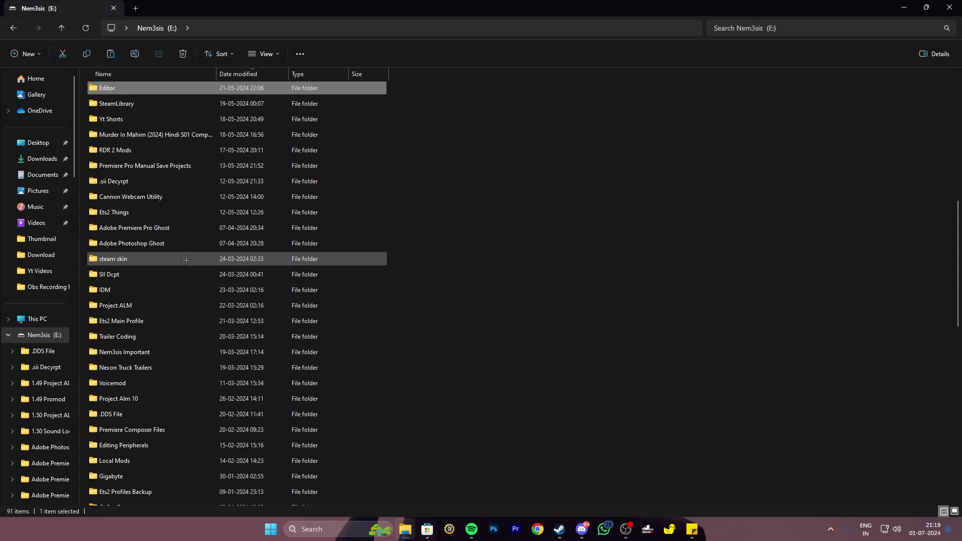
scroll(177, 266, up, 6)
text(ets2 p)
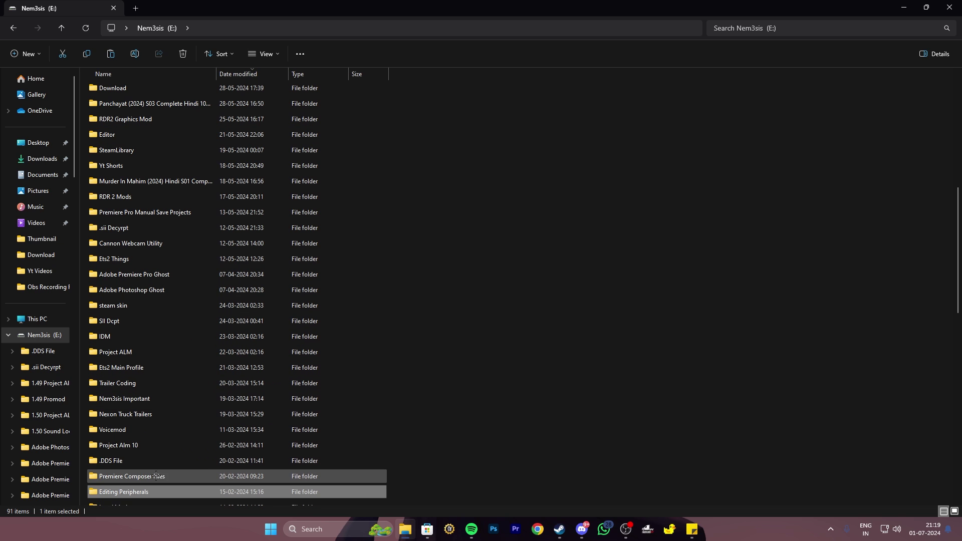
text(ets2 t)
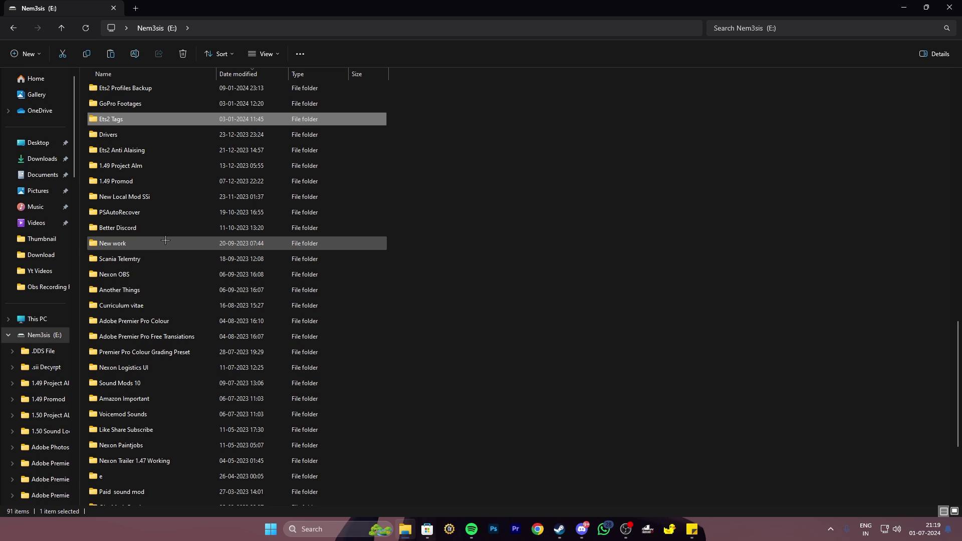
click(173, 150)
text(ets 2)
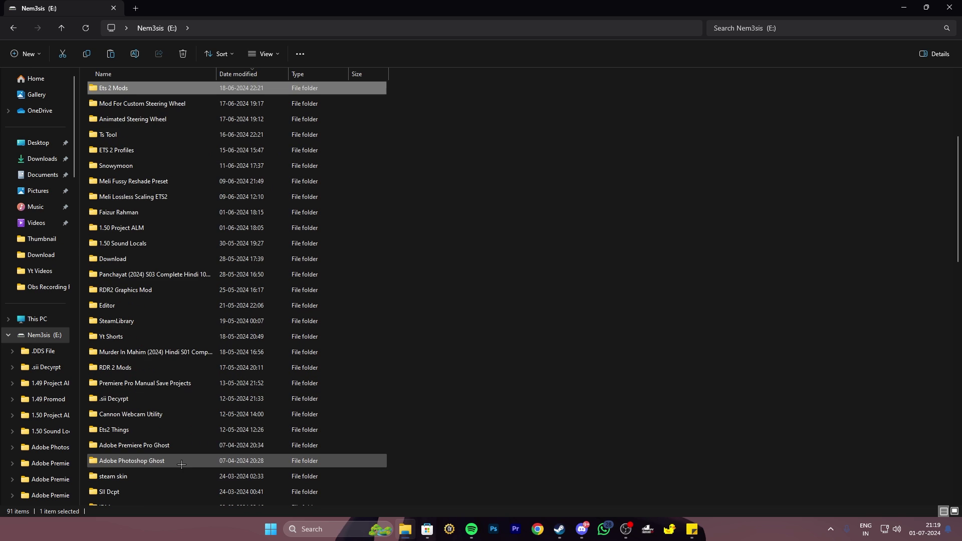
scroll(198, 259, up, 3)
double_click(170, 227)
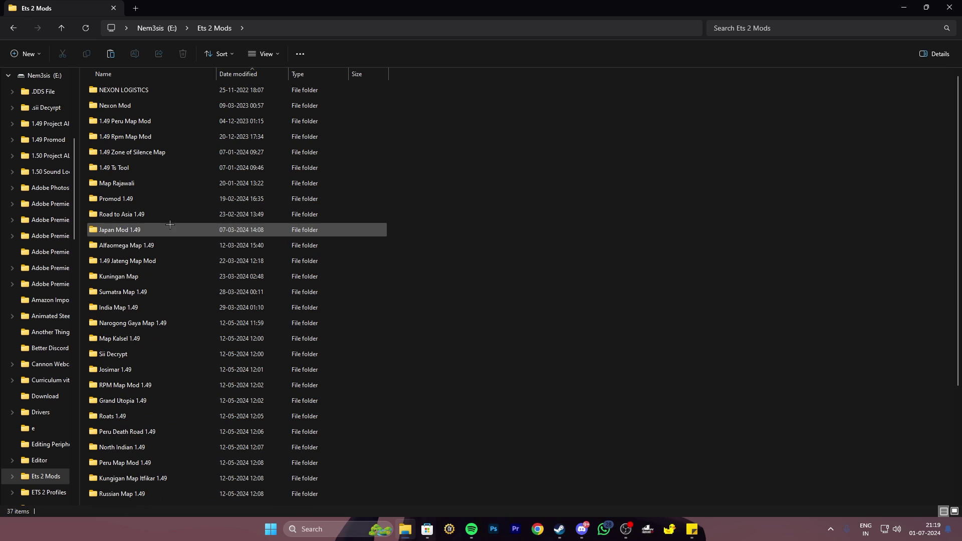
text(1.50)
key(Return)
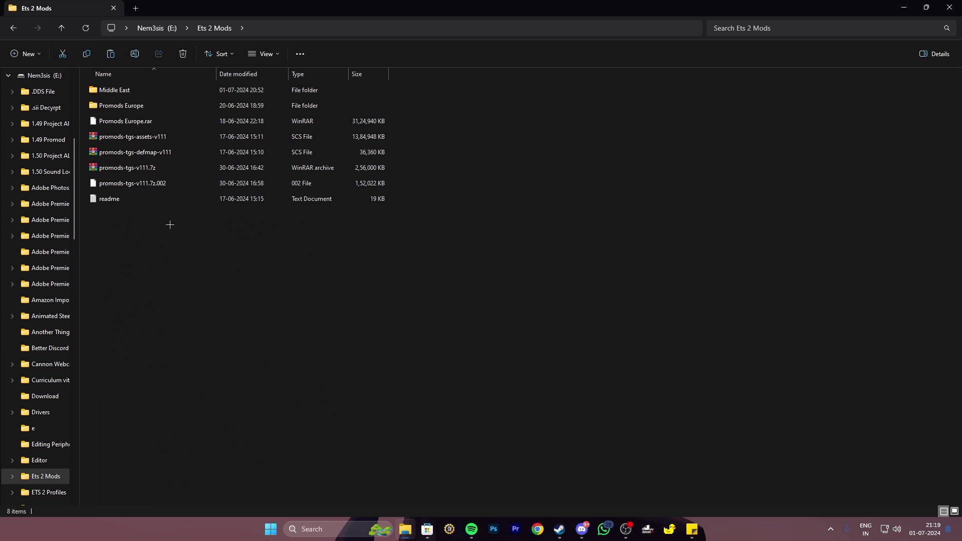
- Open the Promods Europe folder and select its seven SCS files
click(167, 93)
double_click(167, 105)
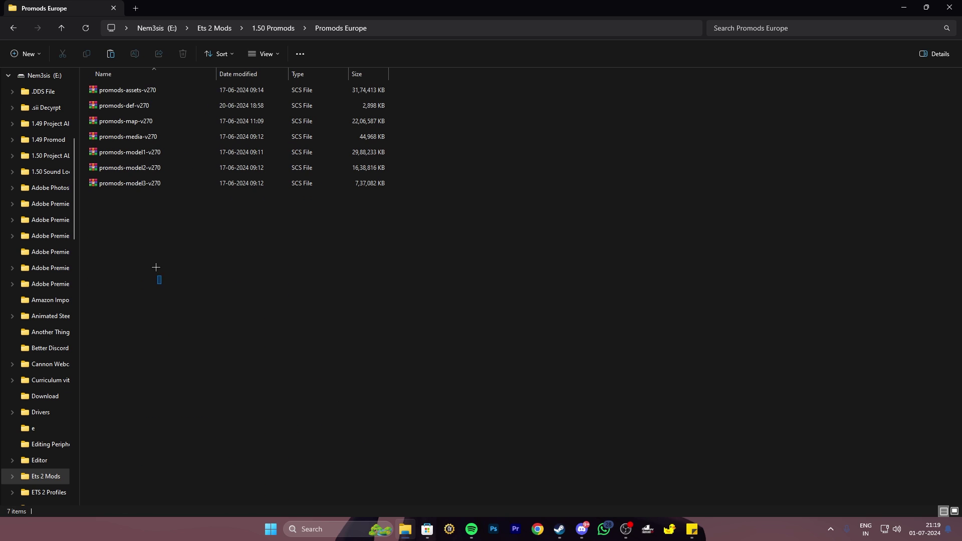
drag(160, 284, 152, 90)
click(232, 315)
drag(300, 247, 300, 83)
click(550, 205)
drag(306, 227, 305, 85)
click(543, 116)
drag(188, 278, 170, 99)
click(456, 140)
- Peek into the Middle East folder, then return to 1.50 Promods
click(14, 28)
click(195, 152)
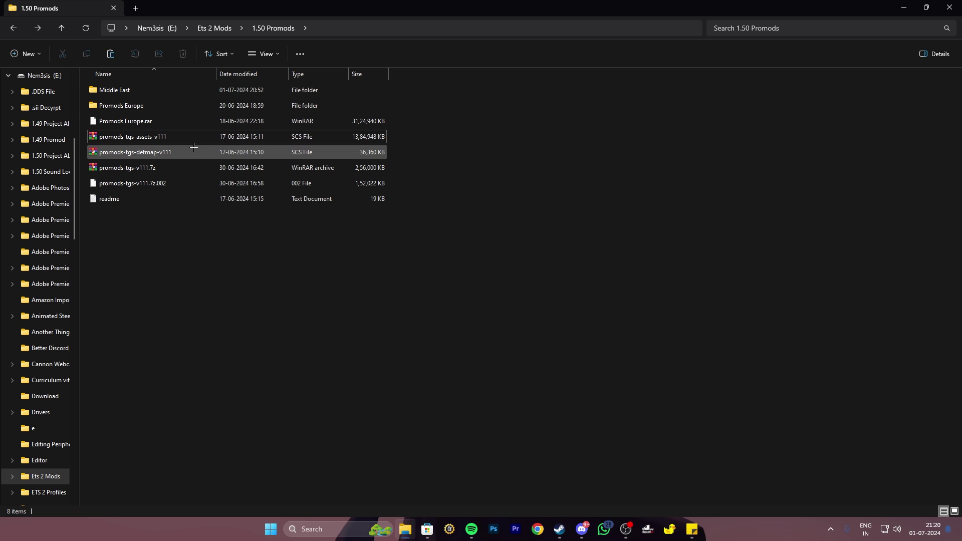
double_click(193, 90)
click(381, 161)
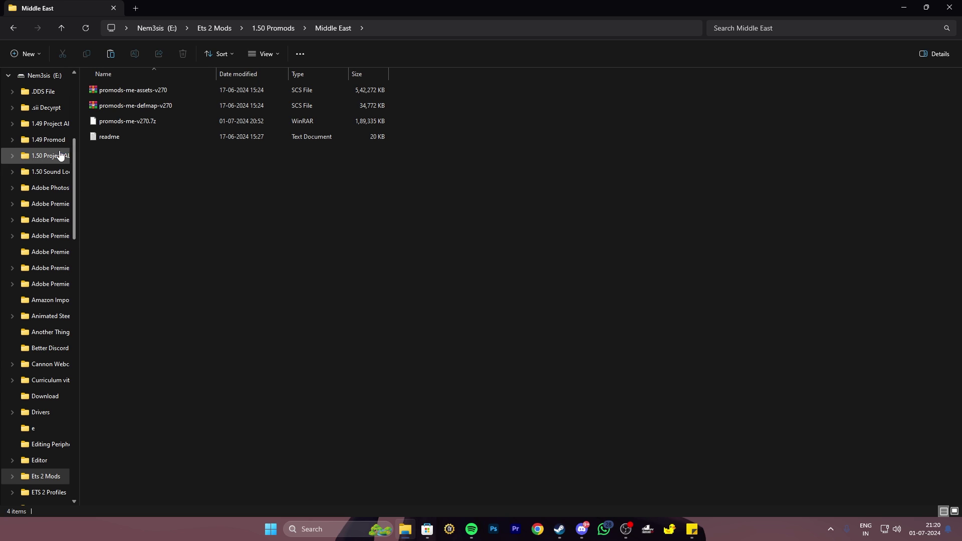
click(14, 29)
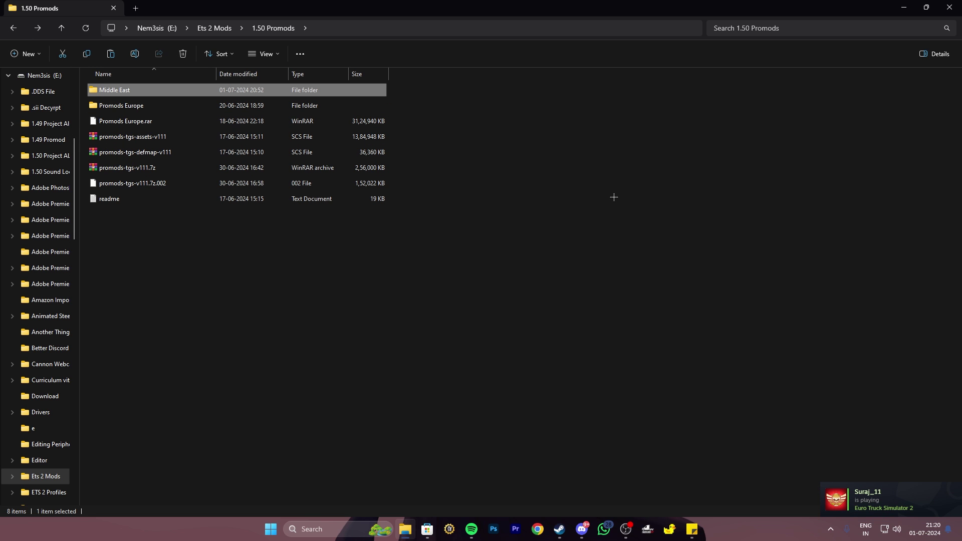
- Reopen Promods Europe and select its seven SCS files
double_click(211, 105)
drag(211, 252, 210, 90)
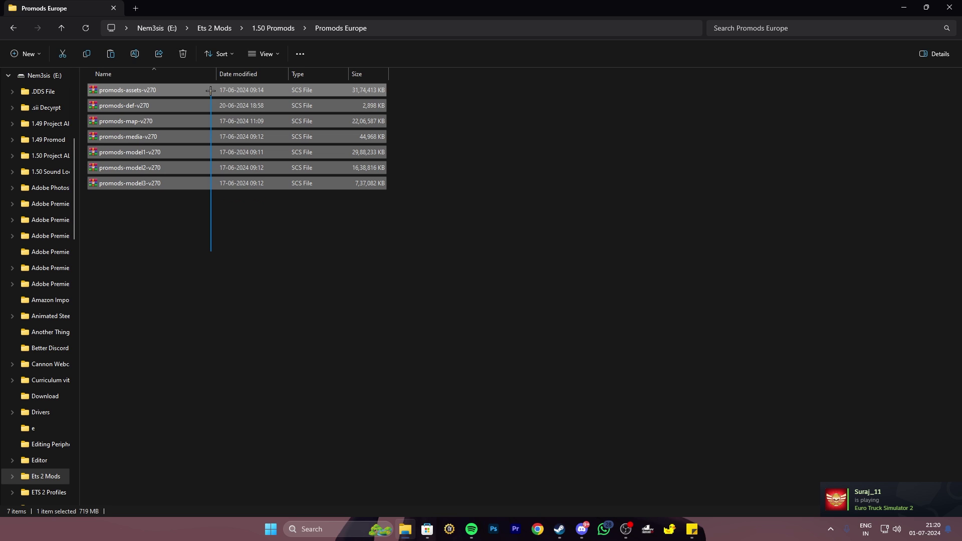
click(715, 214)
- Check the 11 SCS files in Documents > Euro Truck Simulator 2 > mod, then close Explorer
scroll(60, 191, up, 5)
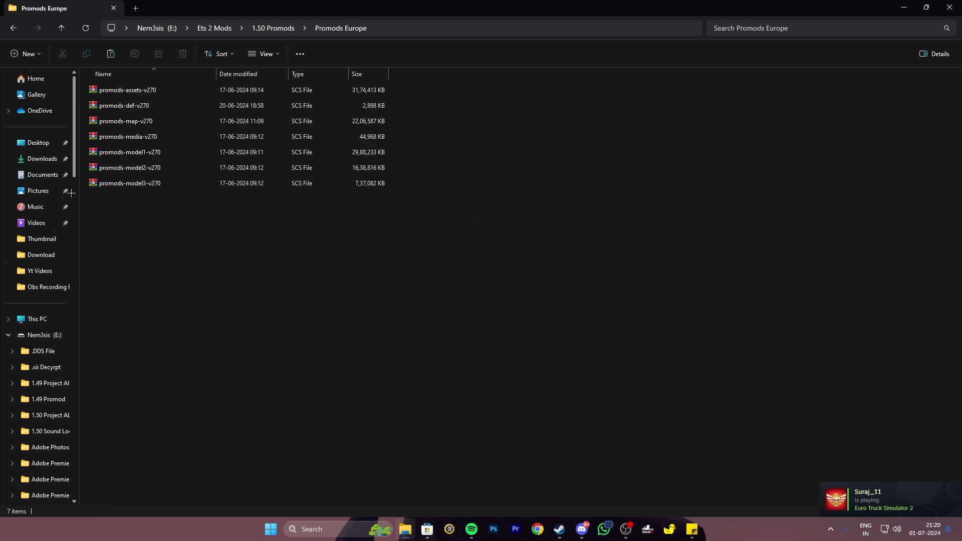
click(36, 175)
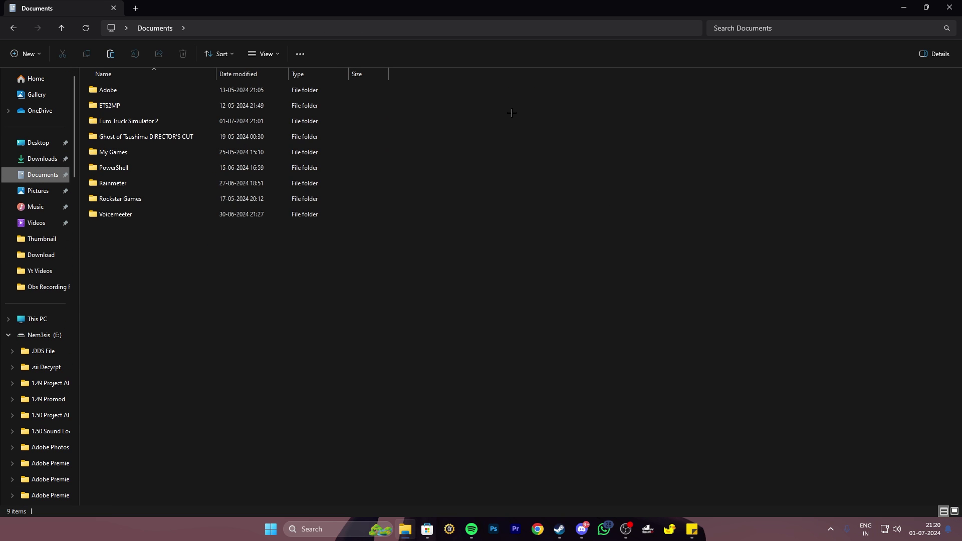
double_click(175, 121)
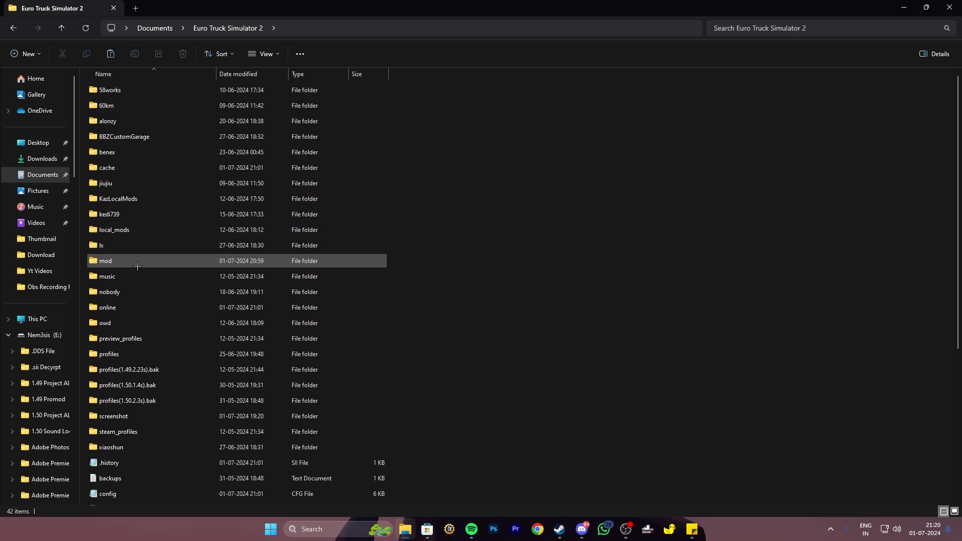
double_click(137, 266)
right_click(540, 218)
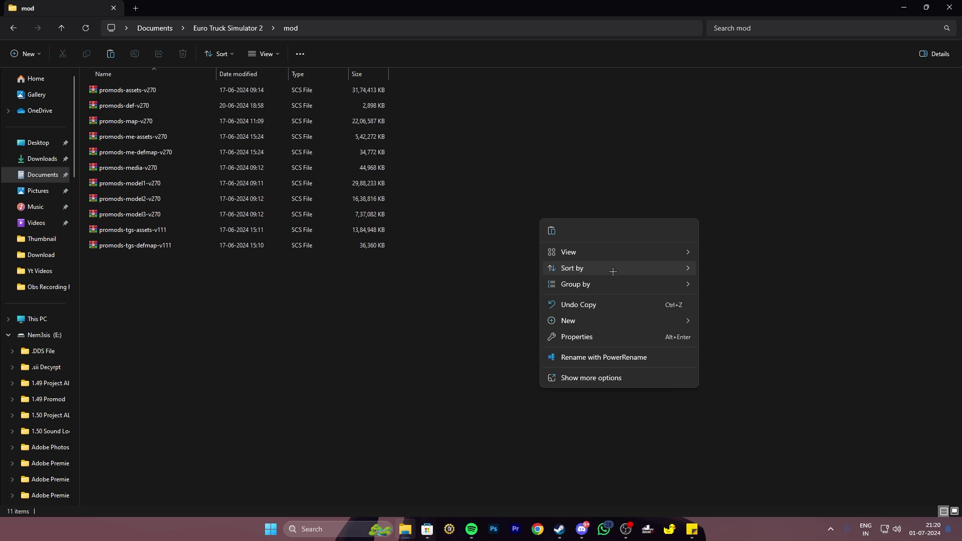
click(475, 293)
drag(222, 333, 197, 92)
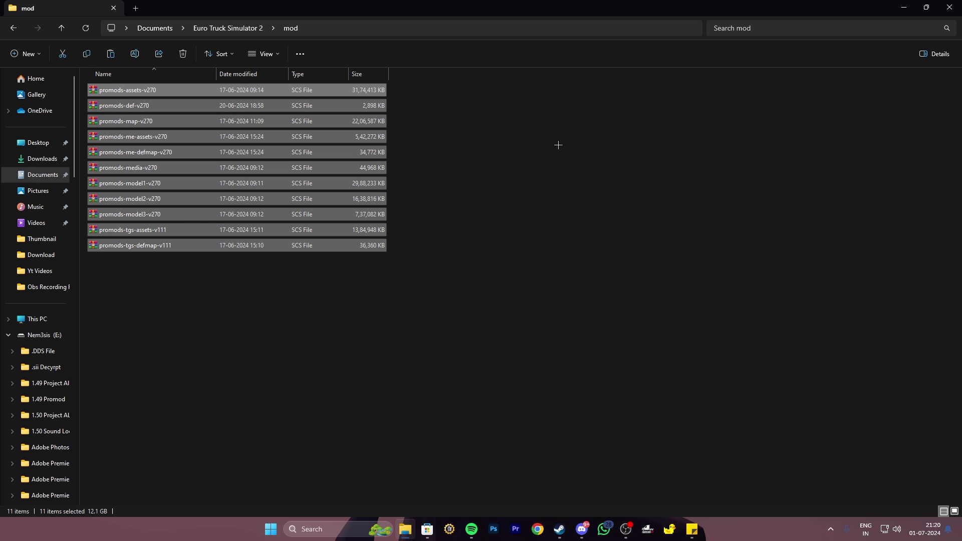
click(558, 145)
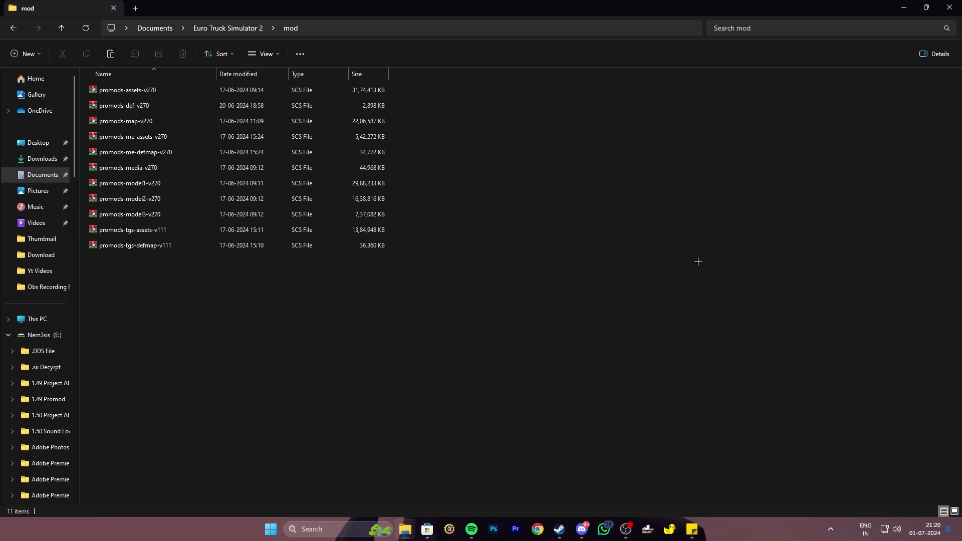
click(135, 152)
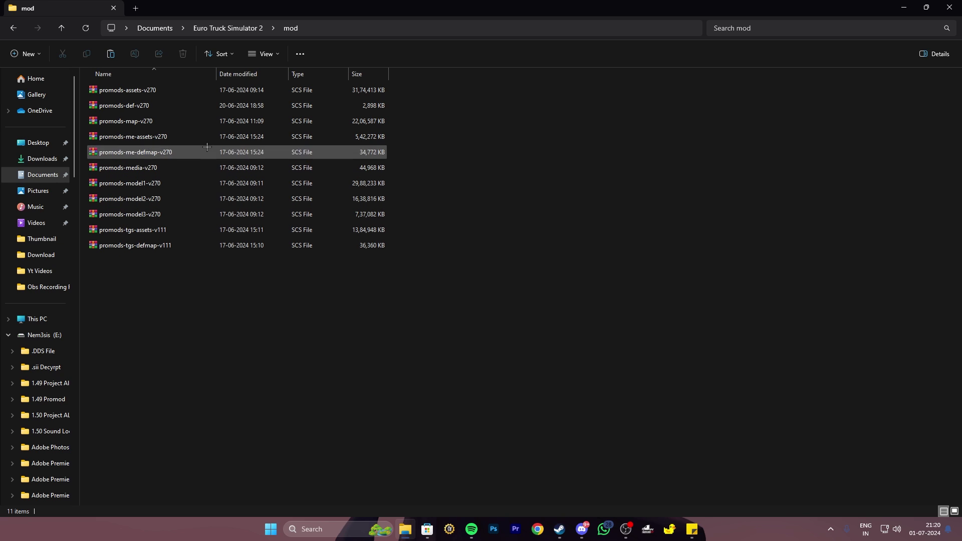
click(695, 210)
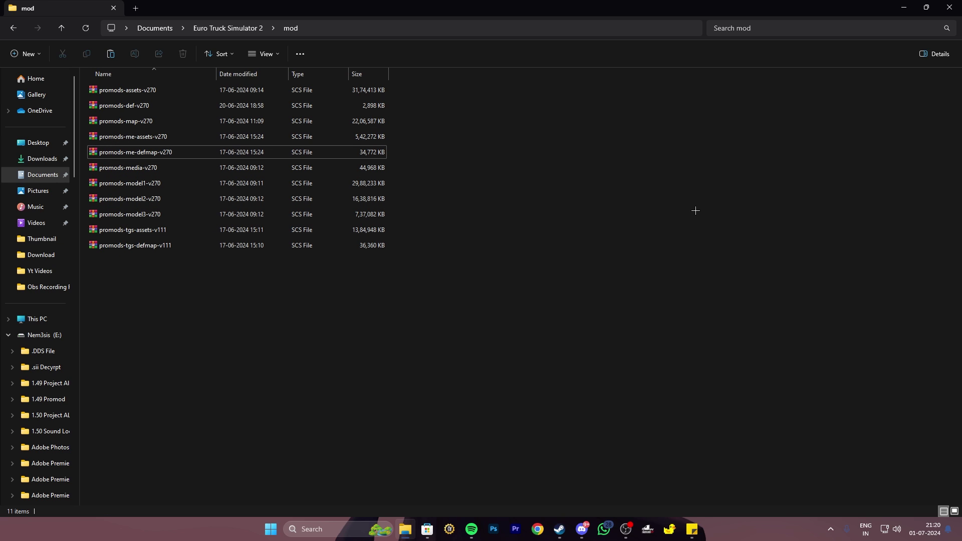
click(954, 1)
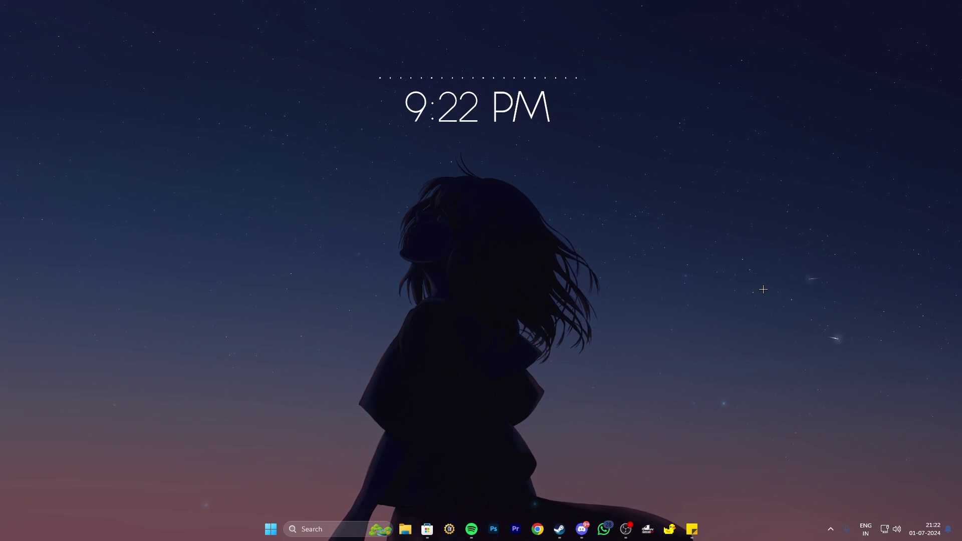
- Launch TruckersMP, log in, join the ProMods server, and accept the SDK notice
click(654, 531)
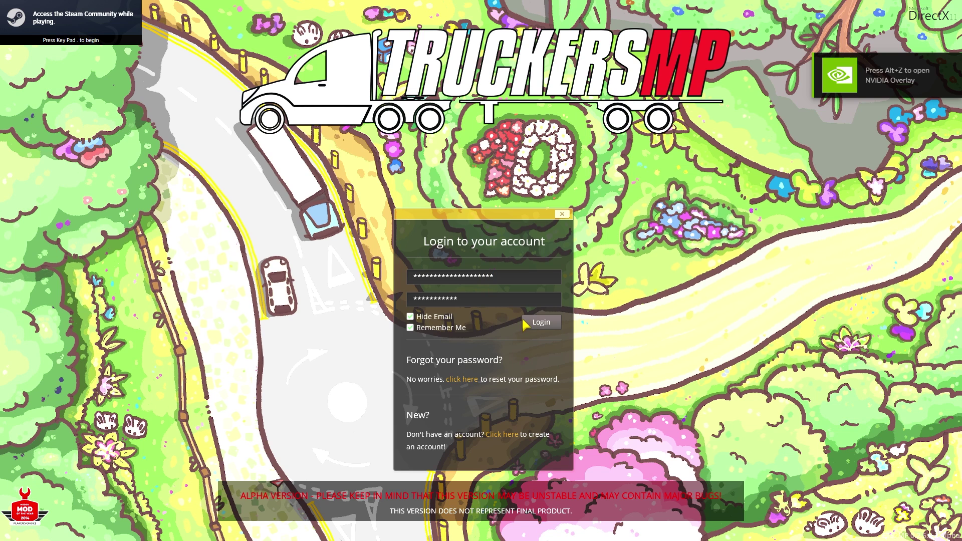
click(525, 322)
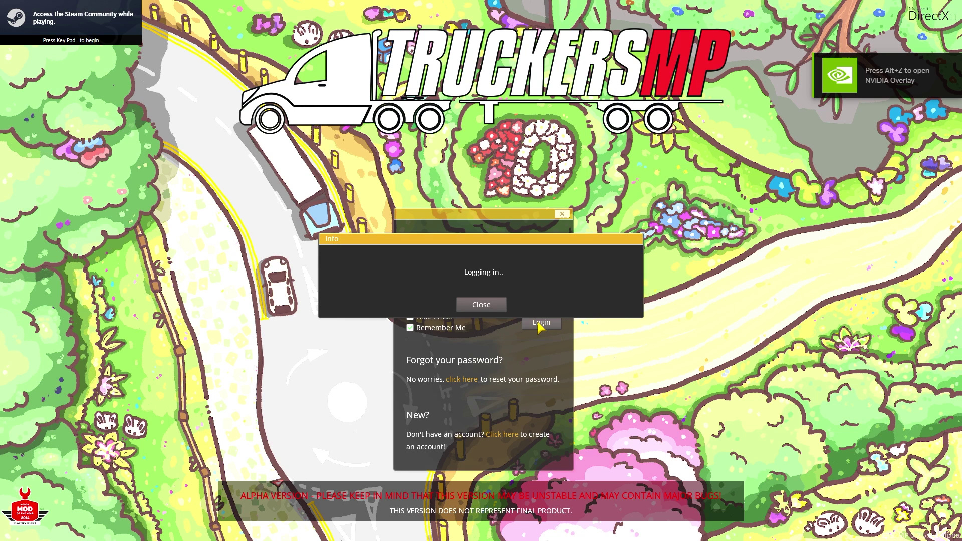
scroll(519, 310, down, 3)
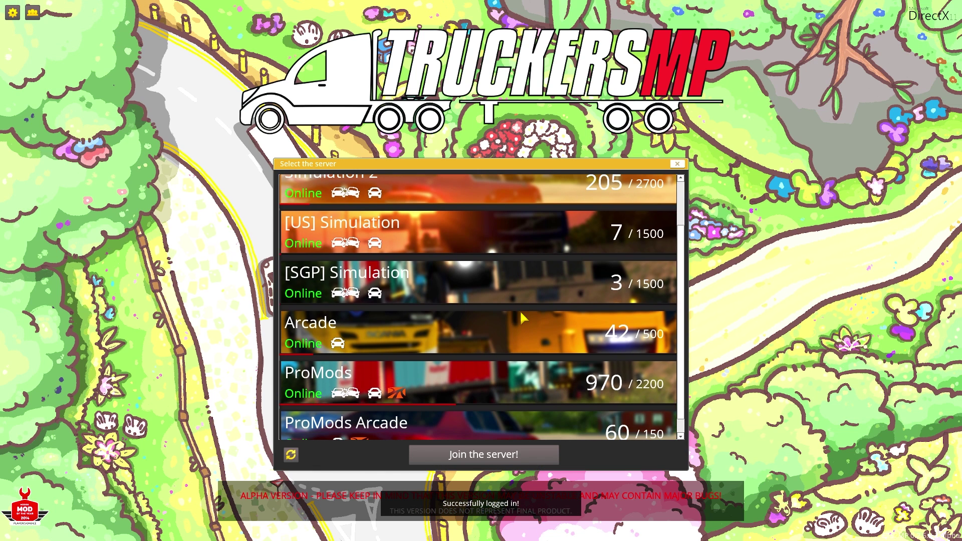
click(549, 365)
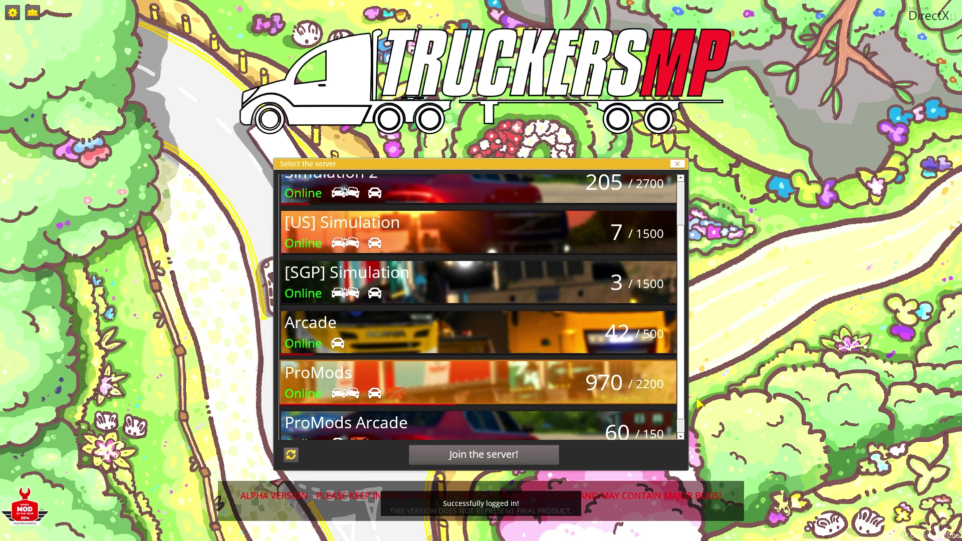
click(487, 464)
click(496, 347)
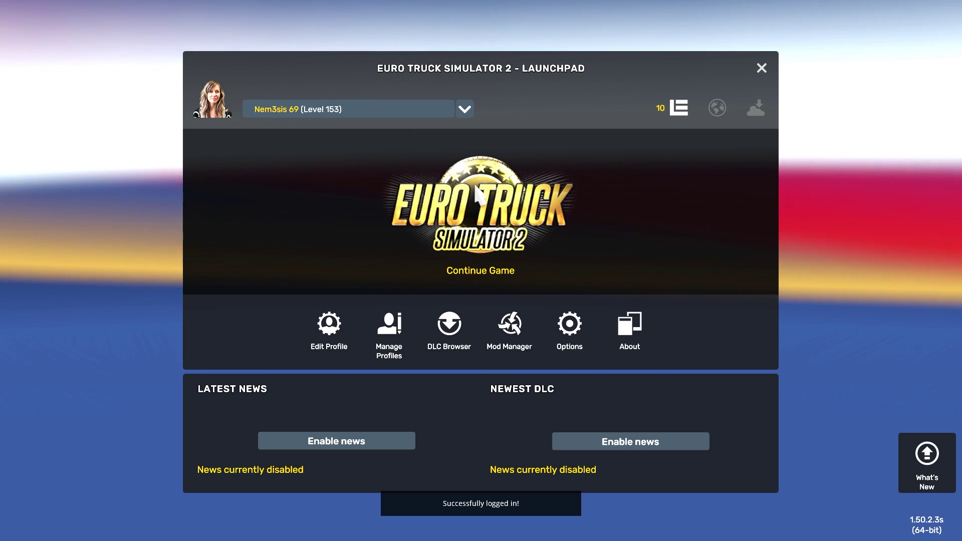
- Continue the game and load the New man save
click(672, 178)
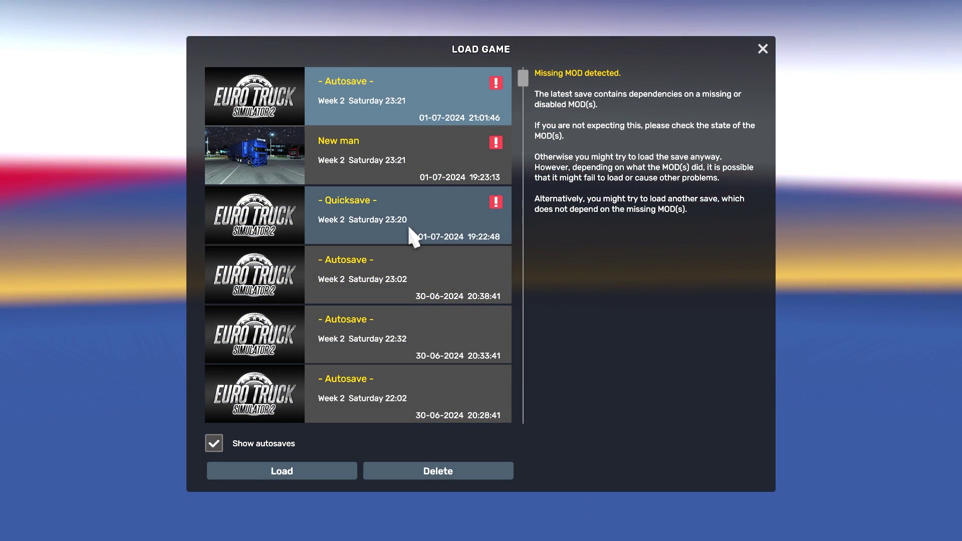
click(399, 166)
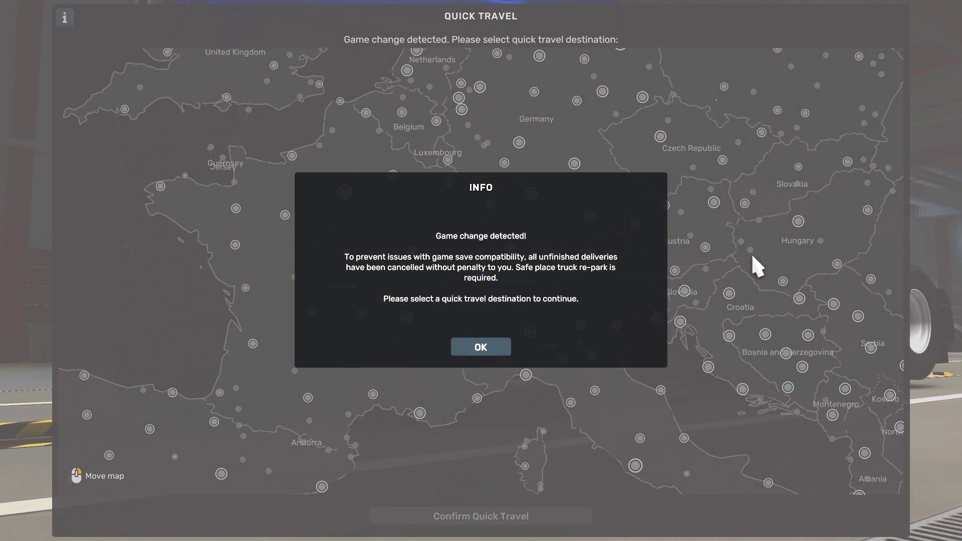
- Dismiss the game-change notice, quick-travel to Plovdiv in Bulgaria, and close the map
click(479, 346)
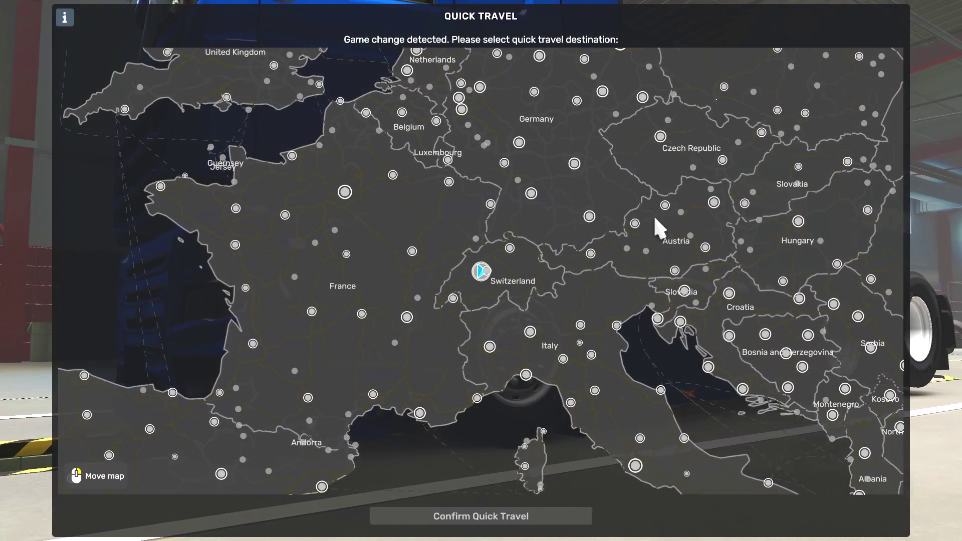
mouse_move(654, 219)
mouse_down()
mouse_move(627, 284)
mouse_move(742, 402)
mouse_move(603, 402)
mouse_move(551, 227)
mouse_move(286, 329)
mouse_move(460, 273)
mouse_move(518, 173)
mouse_move(506, 361)
mouse_move(436, 436)
mouse_up()
mouse_move(580, 275)
mouse_down()
mouse_move(702, 335)
mouse_move(670, 318)
mouse_up()
scroll(705, 340, down, 2)
scroll(640, 327, up, 1)
drag(624, 366, 505, 198)
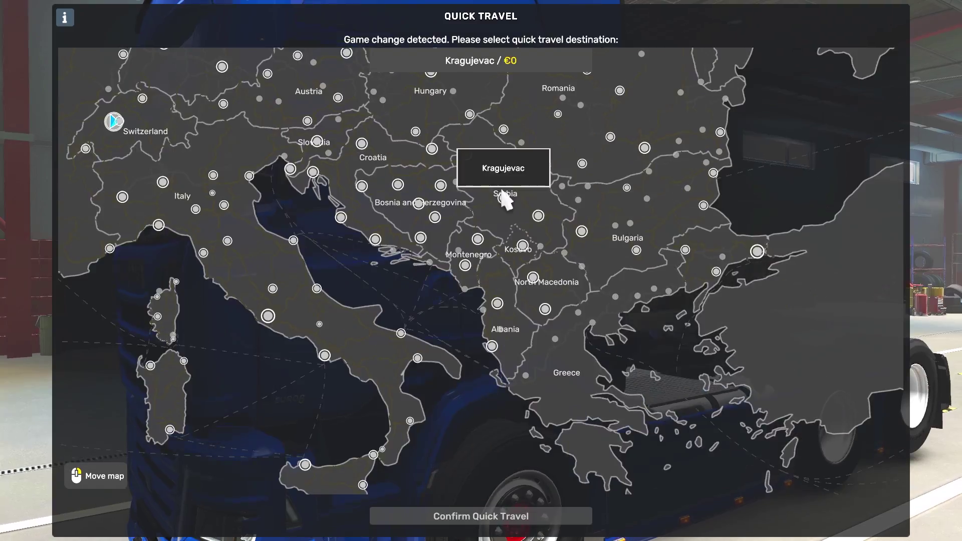
click(633, 249)
key(Return)
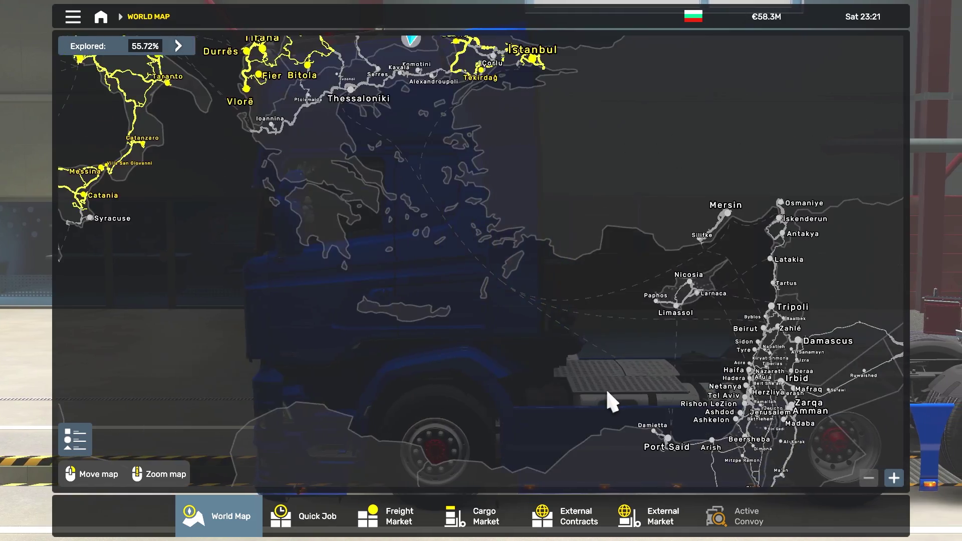
key(Escape)
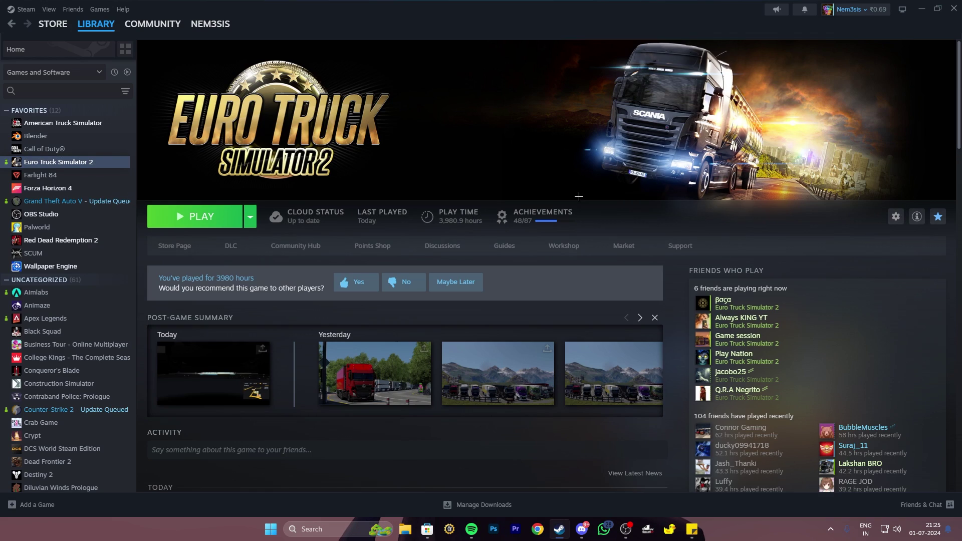
- Relaunch Euro Truck Simulator 2 from Steam with the default play option, accepting the SDK notice
click(212, 232)
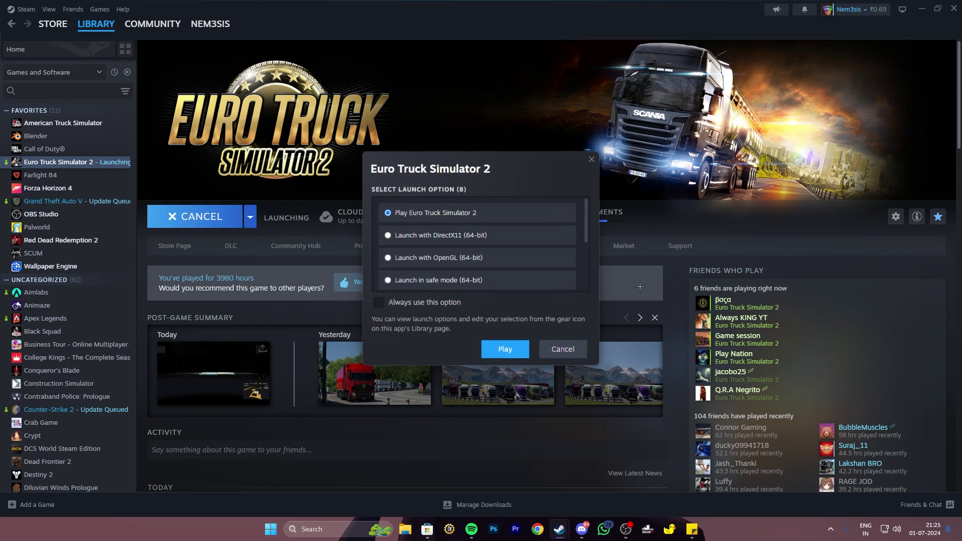
click(504, 350)
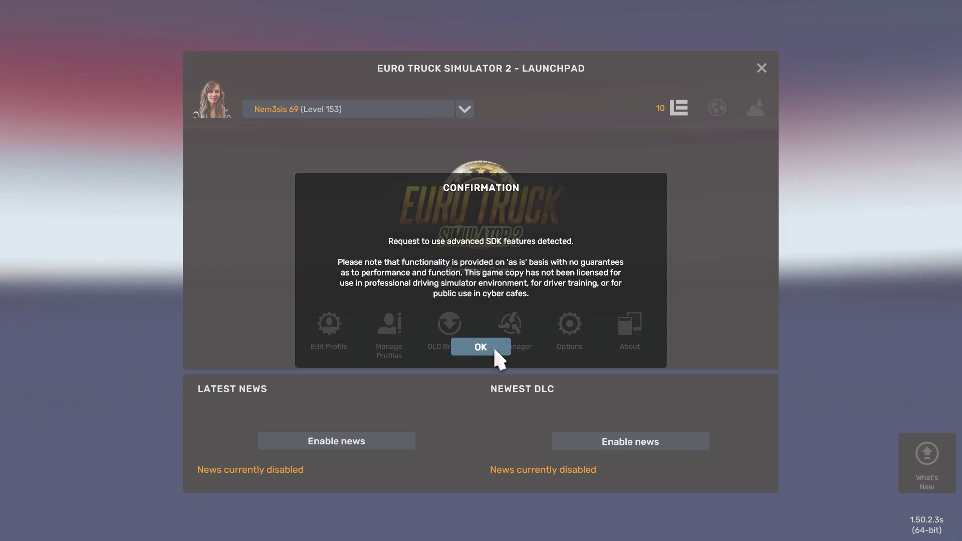
click(494, 351)
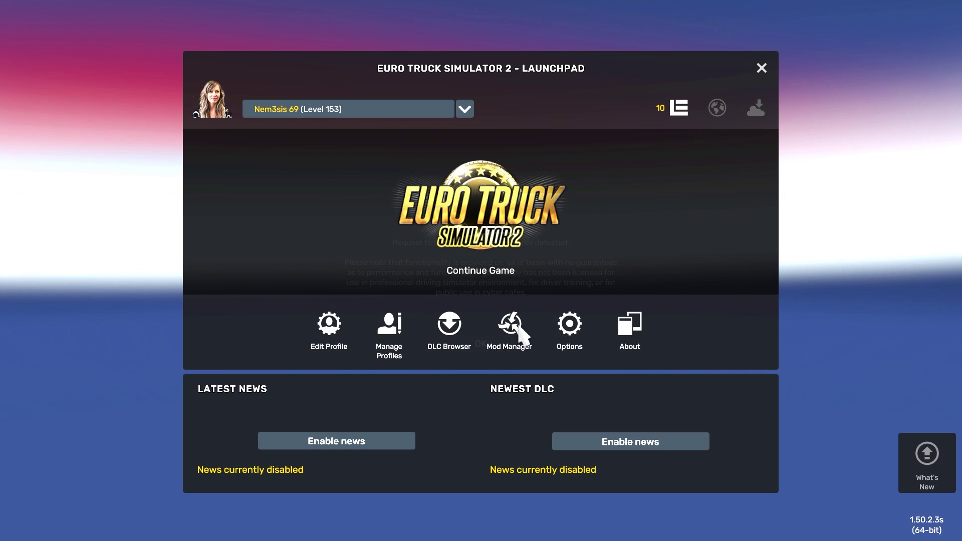
- In Mod Manager, enable the ProMods Great Steppe and Middle-East packages and confirm, making 12 mods active
click(678, 115)
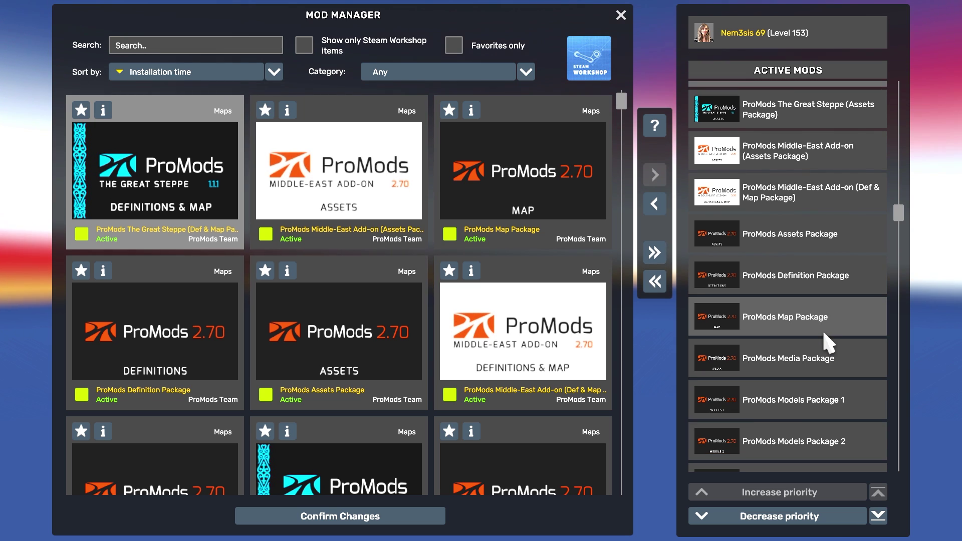
scroll(810, 451, down, 1)
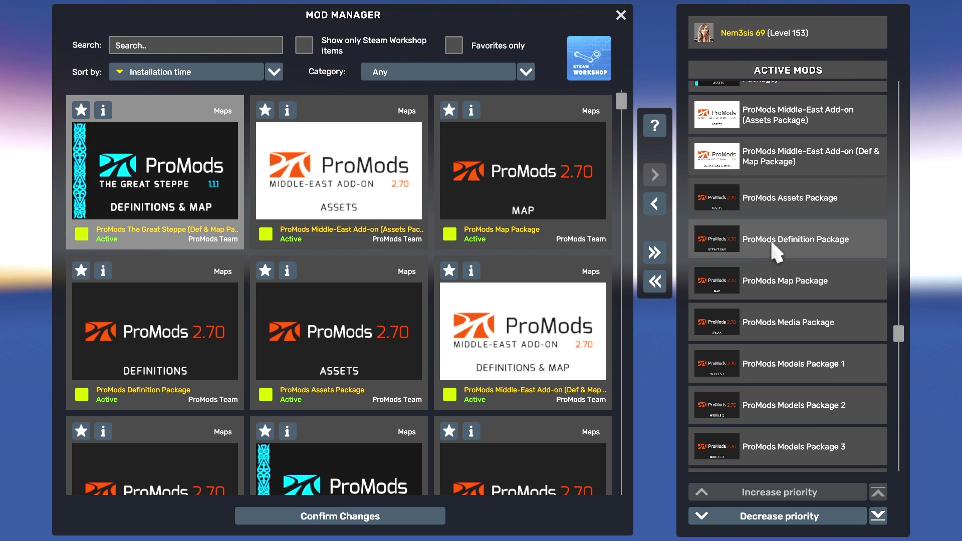
scroll(781, 306, down, 1)
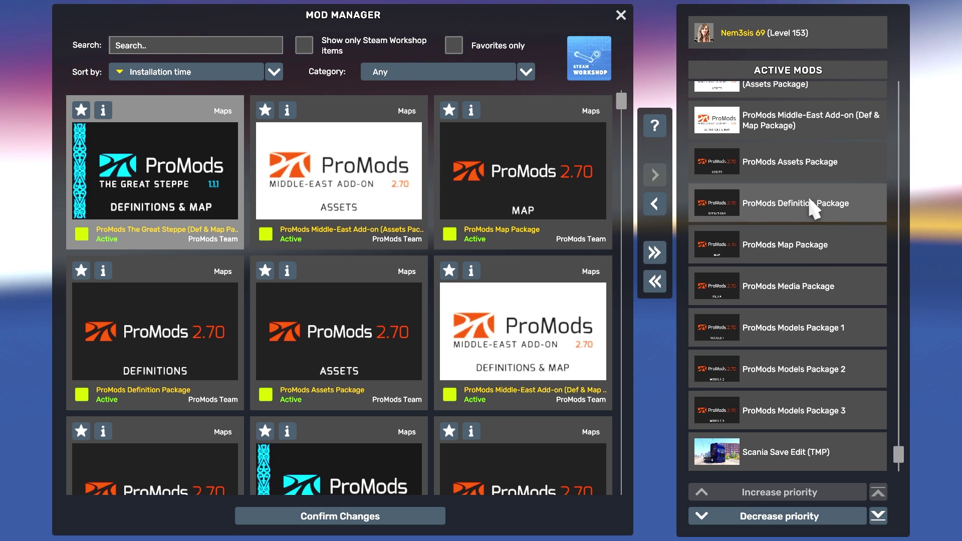
scroll(813, 200, up, 1)
scroll(792, 165, up, 1)
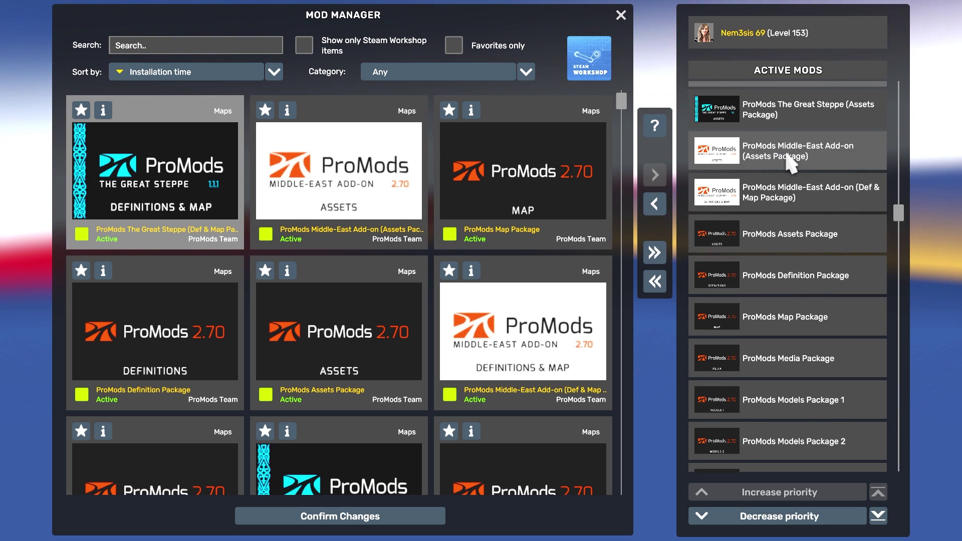
scroll(786, 155, up, 1)
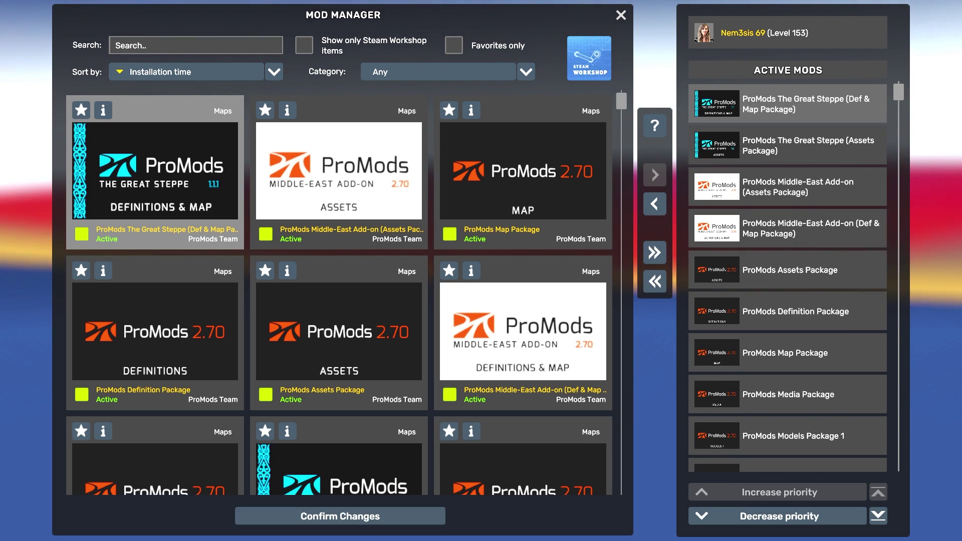
click(438, 516)
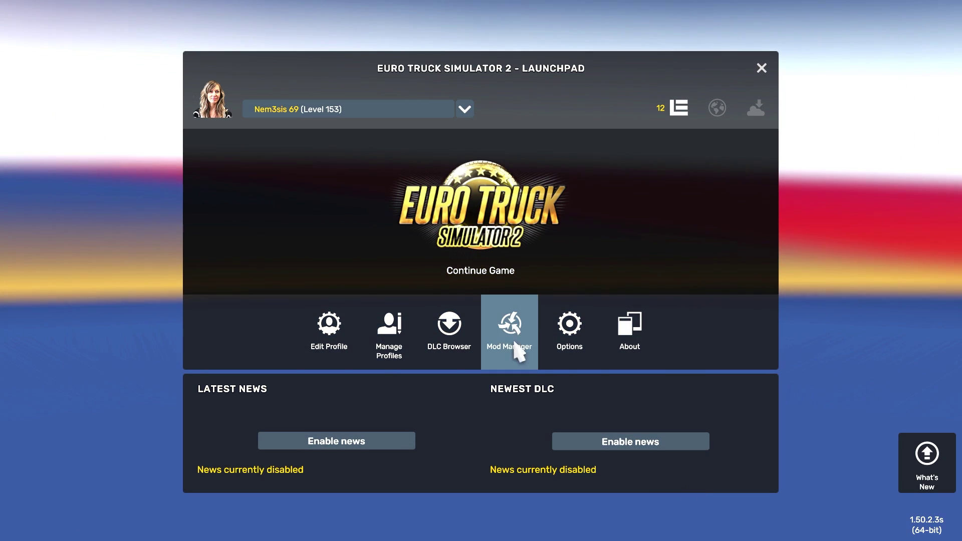
- Continue the game with the new mods, dismiss the change notice, and set Kirkenes as the Quick Travel destination
click(488, 225)
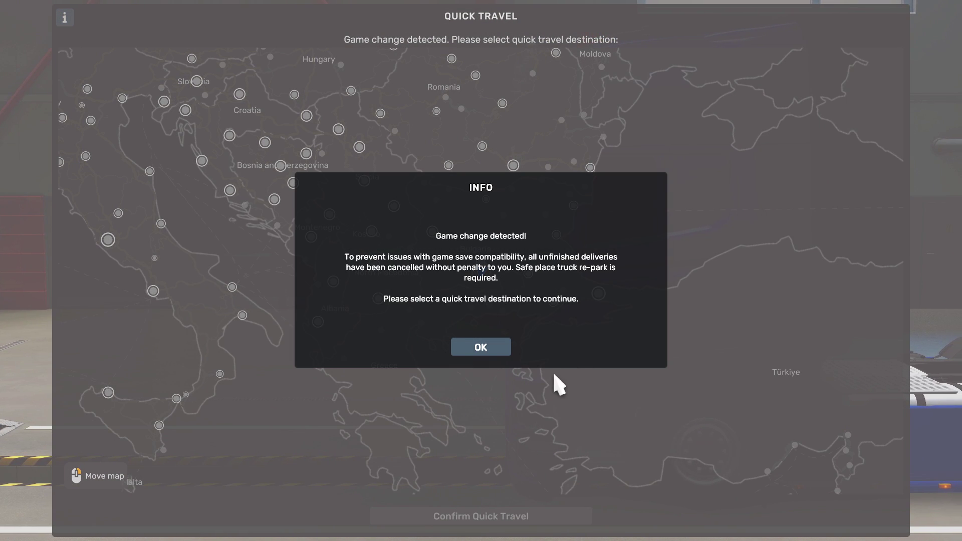
click(481, 347)
mouse_move(559, 173)
mouse_down()
mouse_move(574, 285)
mouse_move(284, 196)
mouse_up()
scroll(586, 296, up, 3)
drag(557, 253, 422, 187)
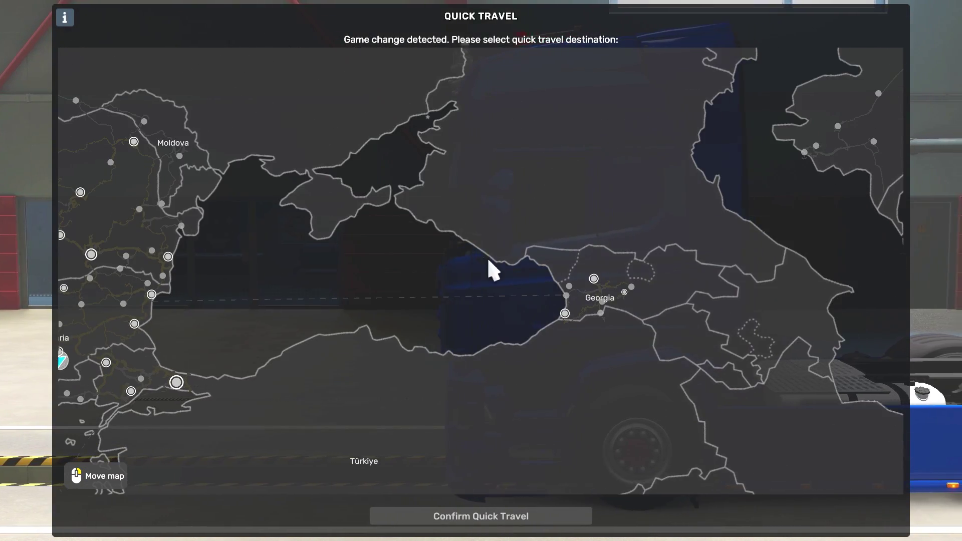
mouse_move(489, 261)
mouse_down()
mouse_move(454, 253)
mouse_move(636, 193)
mouse_move(672, 117)
mouse_move(613, 417)
mouse_move(710, 385)
mouse_move(632, 207)
mouse_move(655, 434)
mouse_move(413, 261)
mouse_move(133, 311)
mouse_up()
mouse_move(446, 217)
mouse_down()
mouse_move(421, 149)
mouse_move(418, 344)
mouse_move(453, 344)
mouse_move(513, 122)
mouse_move(562, 215)
mouse_move(507, 251)
mouse_move(556, 350)
mouse_move(537, 480)
mouse_move(512, 493)
mouse_move(537, 454)
mouse_up()
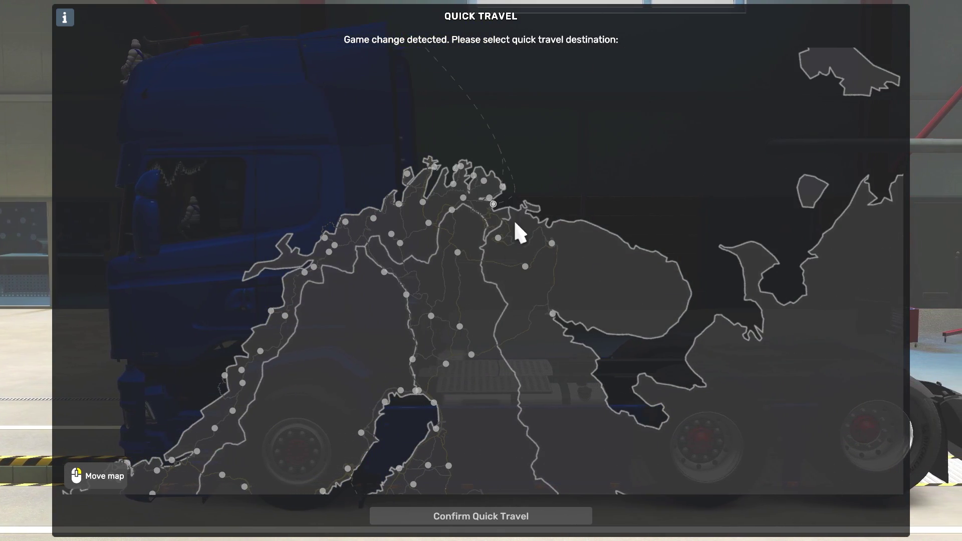
click(494, 204)
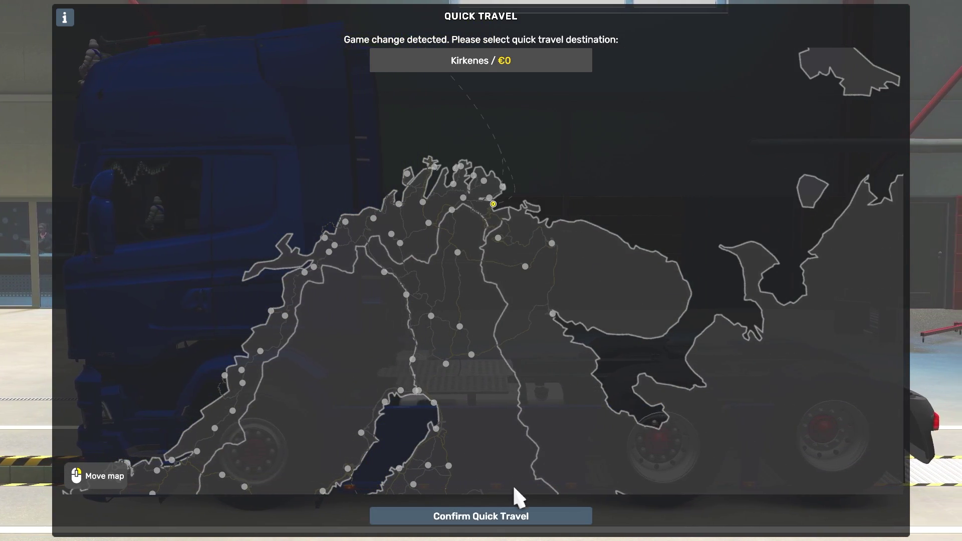